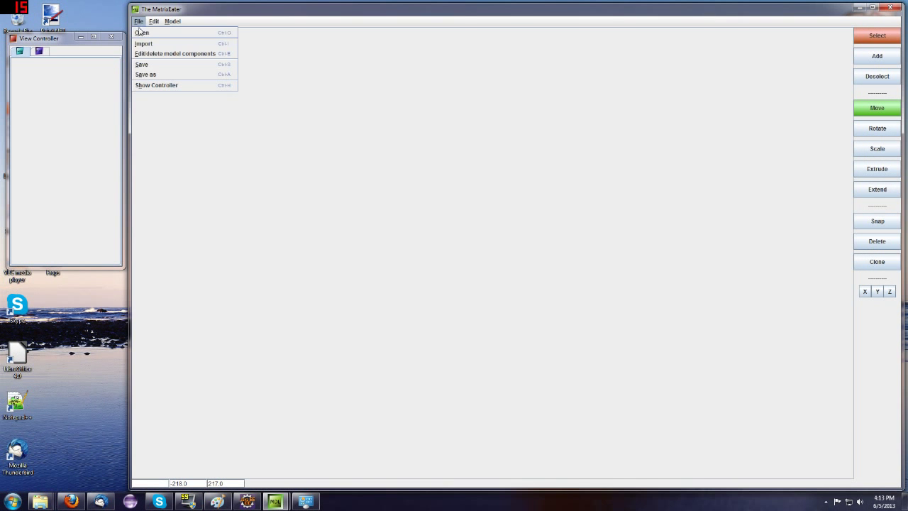
# - Open the Watcher.mdl model from the Geomerge folder
pyautogui.click(142, 32)
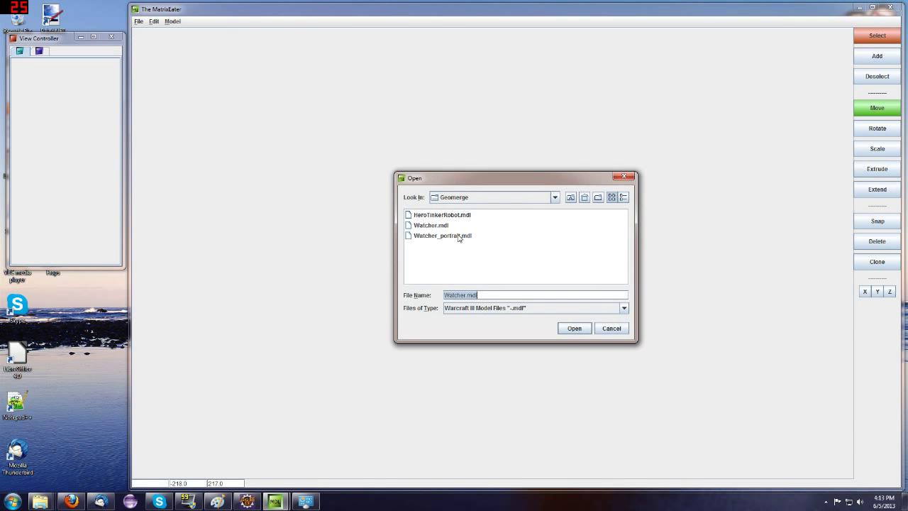
pyautogui.doubleClick(409, 226)
pyautogui.scroll(5, 340, 156)
pyautogui.scroll(3, 674, 145)
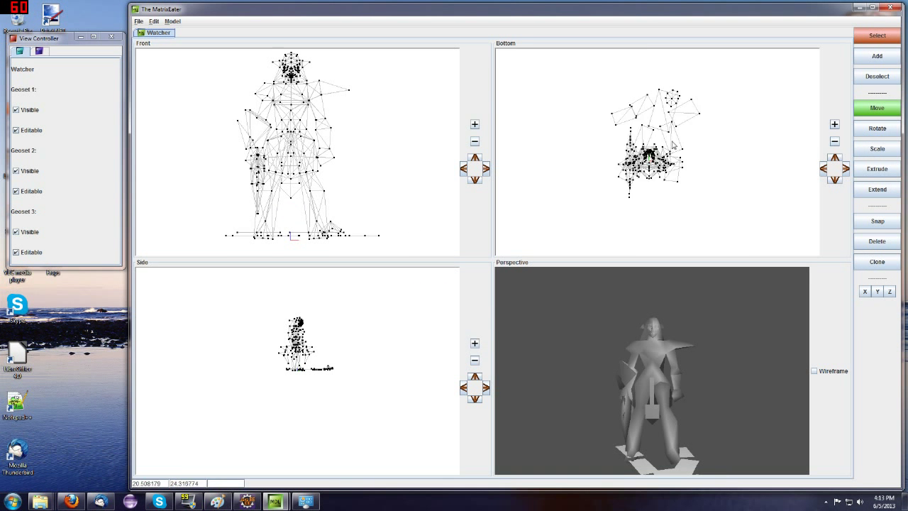
# - Examine the Watcher model and its weapon in the perspective and side views
pyautogui.moveTo(607, 340); pyautogui.dragTo(667, 380)
pyautogui.scroll(5, 621, 346)
pyautogui.moveTo(621, 345); pyautogui.dragTo(616, 322)
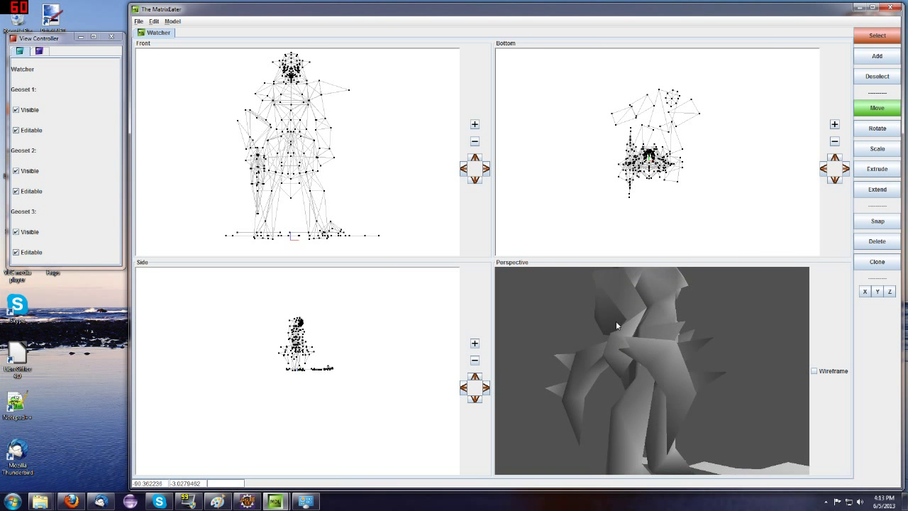
pyautogui.scroll(-5, 603, 325)
pyautogui.scroll(3, 301, 329)
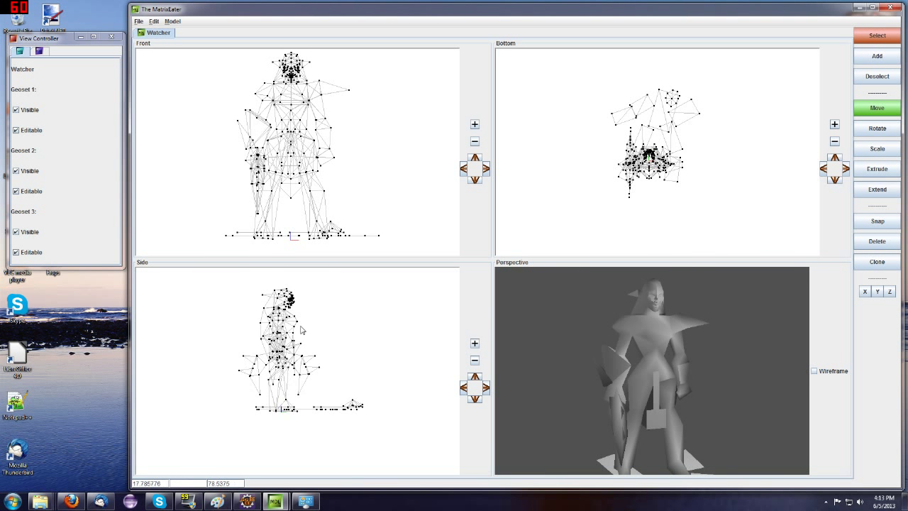
pyautogui.scroll(3, 301, 329)
pyautogui.moveTo(593, 368); pyautogui.dragTo(631, 370, button='middle')
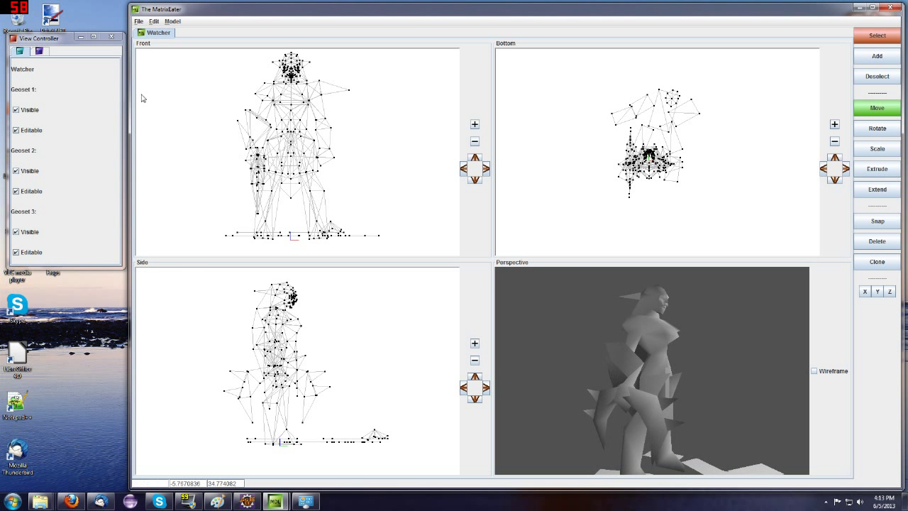
pyautogui.click(139, 22)
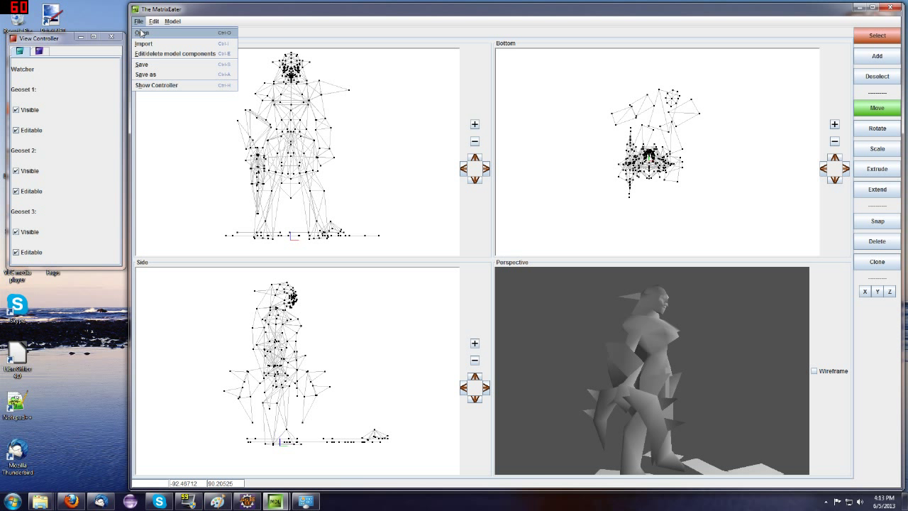
pyautogui.click(139, 22)
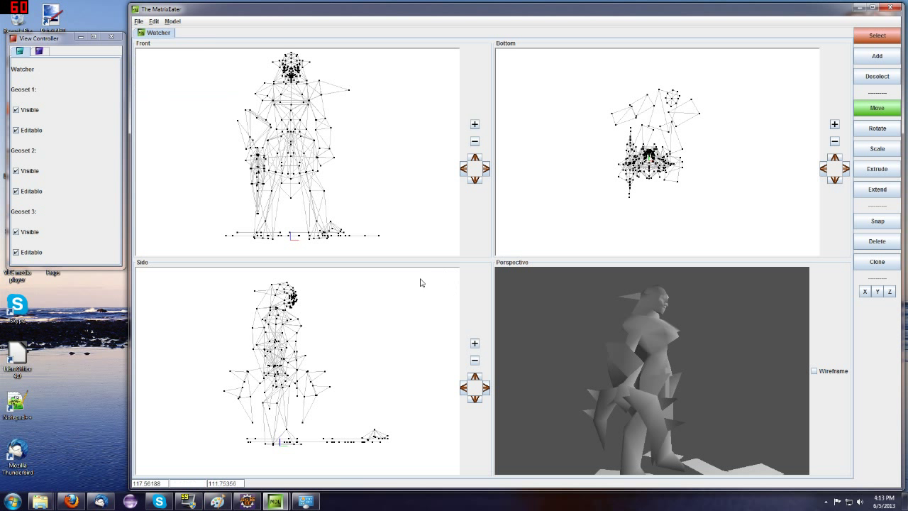
pyautogui.scroll(5, 312, 377)
pyautogui.moveTo(288, 357); pyautogui.dragTo(377, 434)
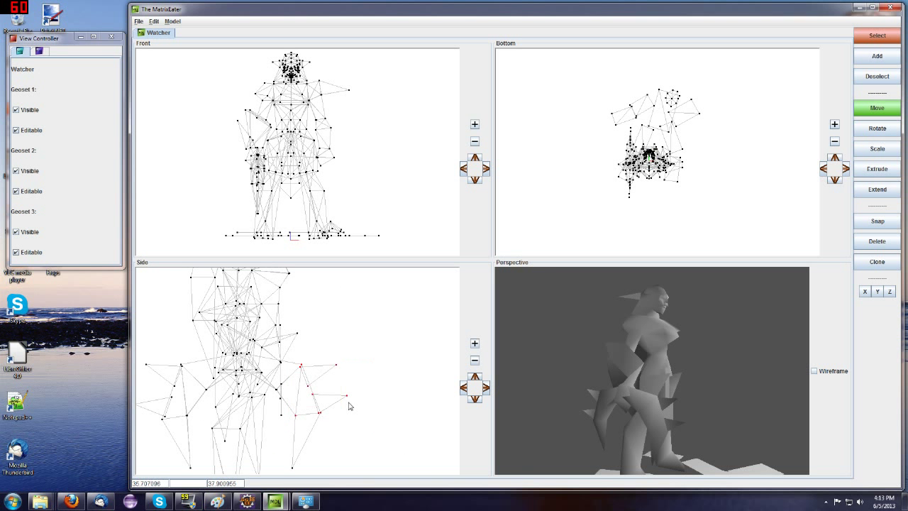
pyautogui.scroll(-2, 336, 368)
pyautogui.moveTo(603, 392); pyautogui.dragTo(526, 364)
pyautogui.click(361, 317)
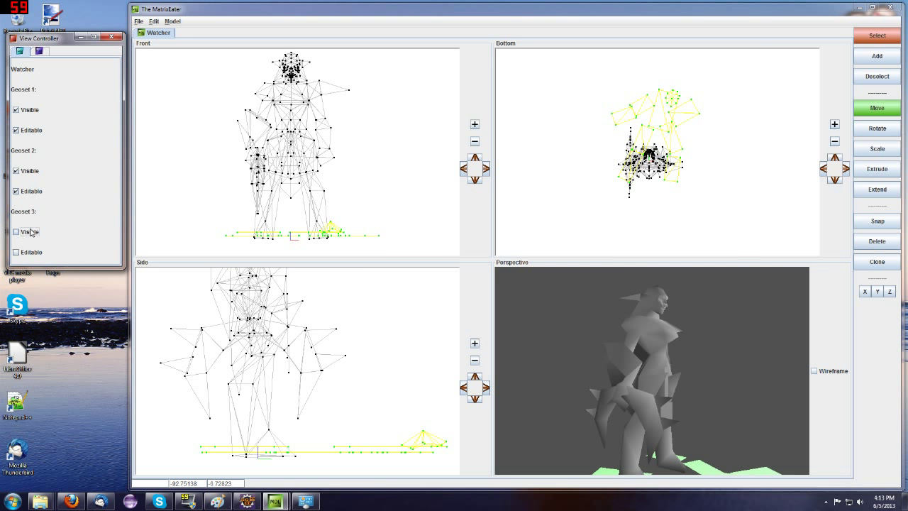
# - Hide Geoset 3 and make Geoset 2 non-editable while keeping it visible
pyautogui.click(27, 232)
pyautogui.moveTo(588, 385); pyautogui.dragTo(496, 369, button='middle')
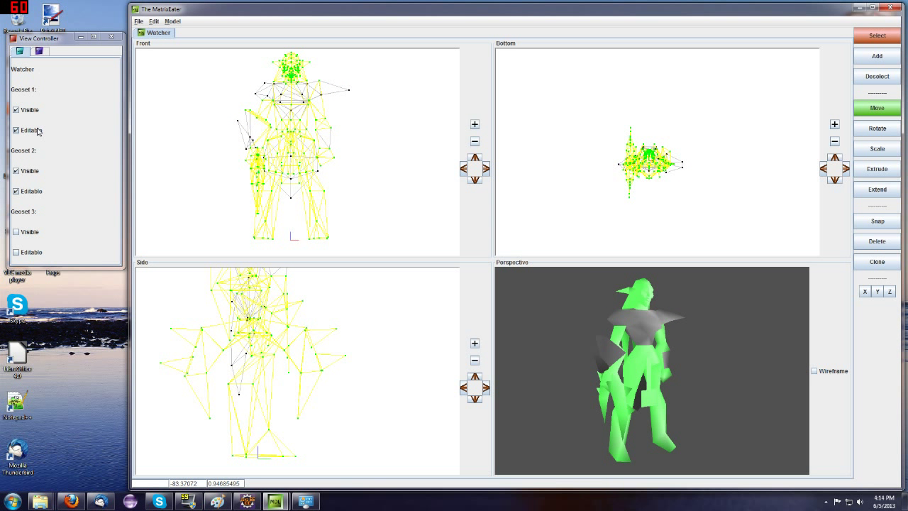
pyautogui.click(29, 192)
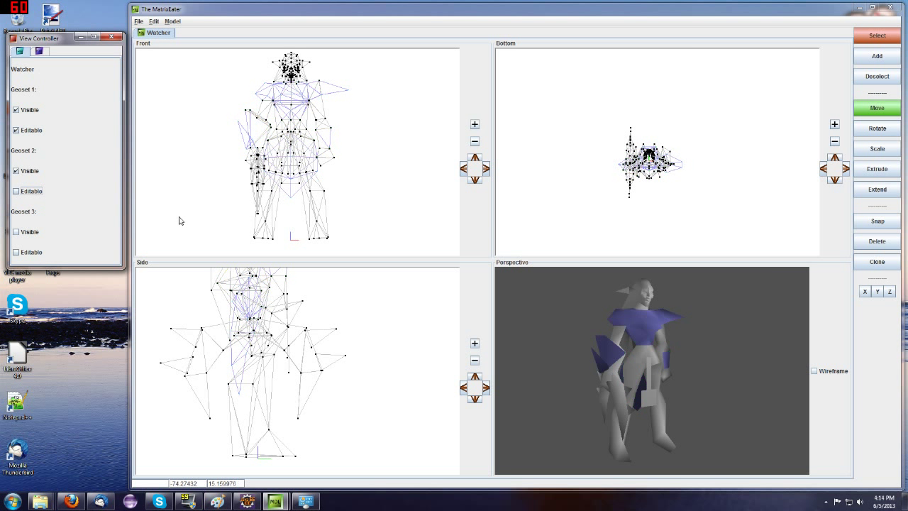
pyautogui.moveTo(614, 387); pyautogui.dragTo(563, 360)
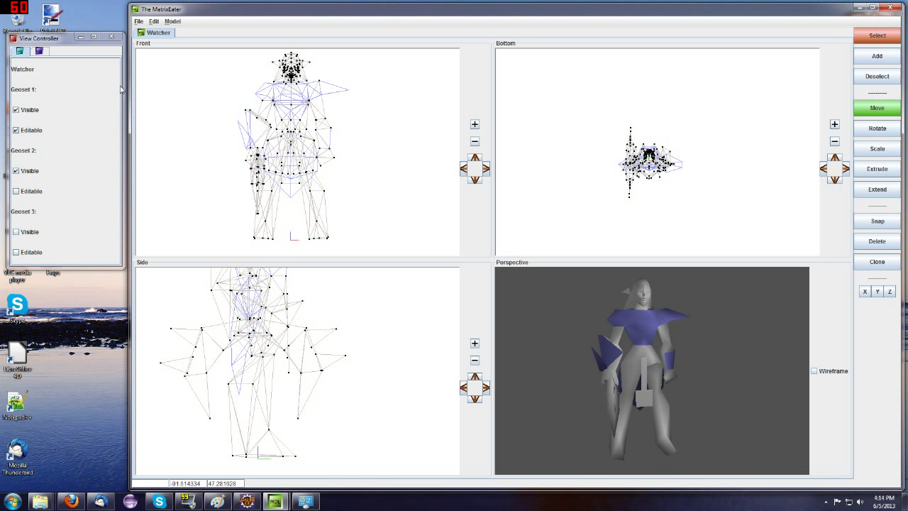
pyautogui.click(140, 22)
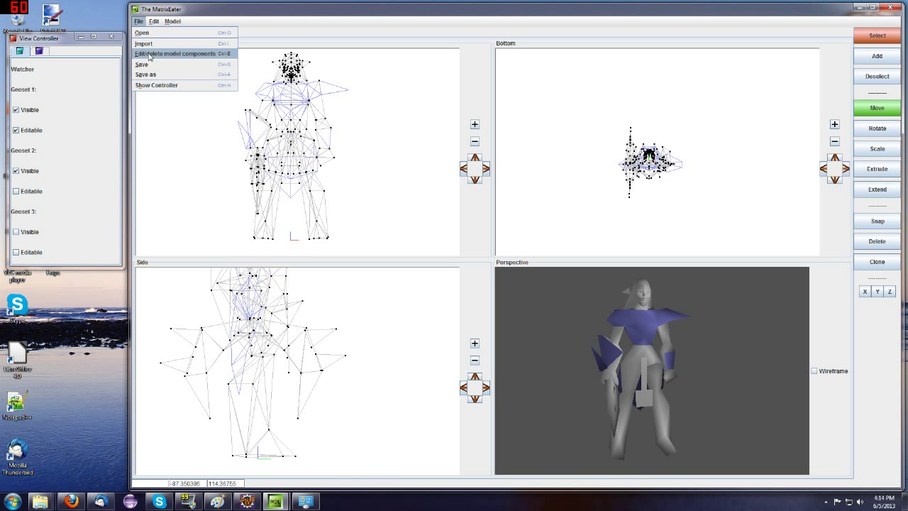
pyautogui.click(143, 25)
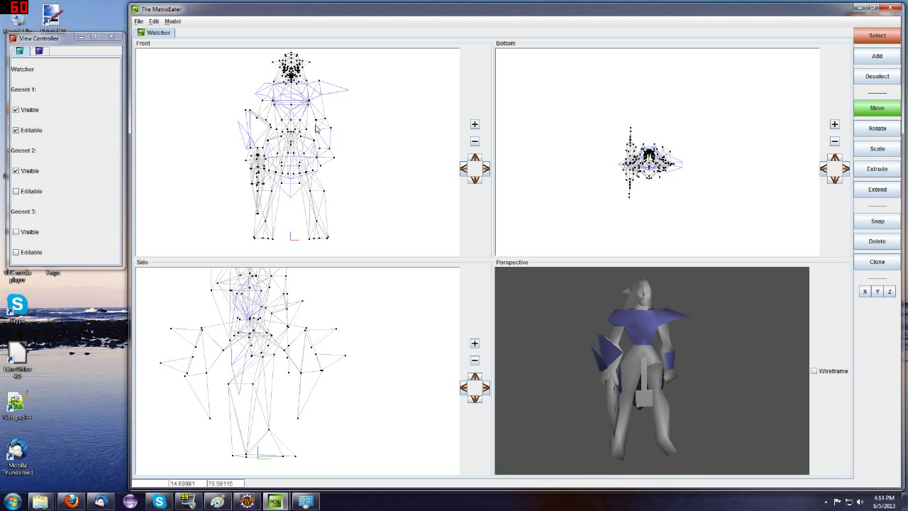
# - Select the vertices of both outer blades of the Watcher's weapon in the side view, including their lower tips
pyautogui.scroll(2, 304, 306)
pyautogui.moveTo(292, 319); pyautogui.dragTo(343, 298, button='middle')
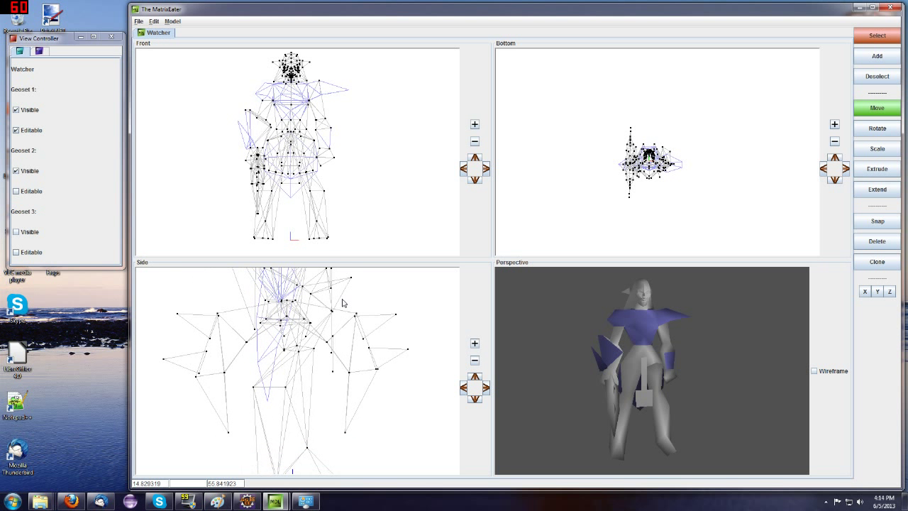
pyautogui.moveTo(550, 325); pyautogui.dragTo(578, 322)
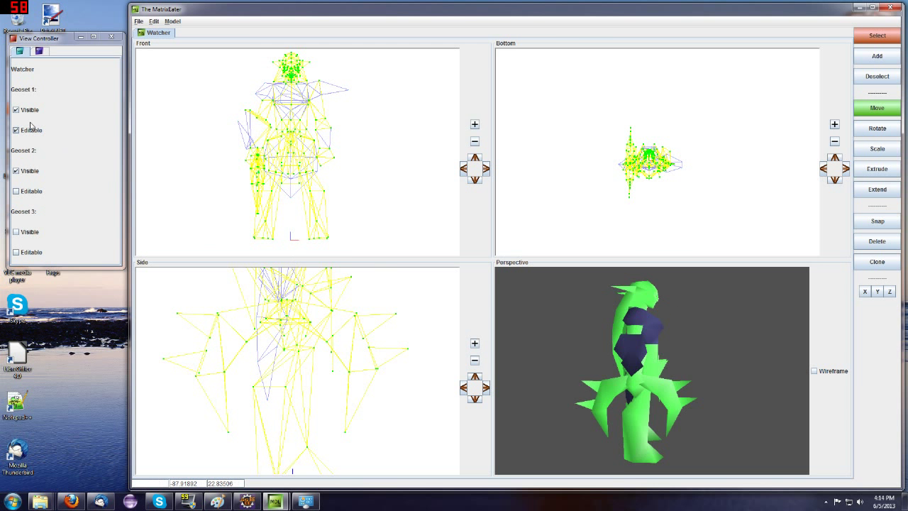
pyautogui.moveTo(341, 305); pyautogui.dragTo(422, 386)
pyautogui.keyDown('shift'); pyautogui.moveTo(332, 410); pyautogui.dragTo(362, 443); pyautogui.keyUp('shift')
pyautogui.keyDown('shift'); pyautogui.moveTo(224, 303); pyautogui.dragTo(152, 394); pyautogui.keyUp('shift')
pyautogui.keyDown('shift'); pyautogui.moveTo(182, 360); pyautogui.dragTo(231, 434); pyautogui.keyUp('shift')
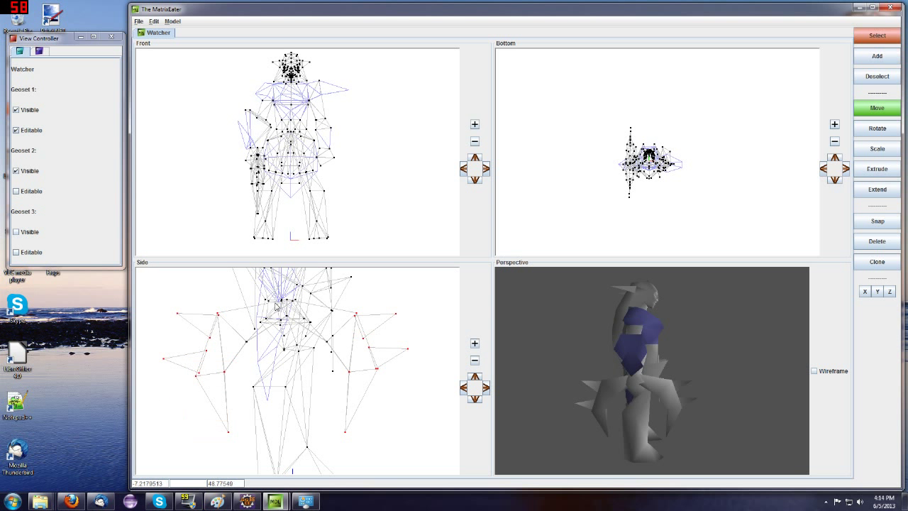
# - Add the weapon's inner blade joints and central handle vertices to the selection in the side view
pyautogui.scroll(5, 280, 301)
pyautogui.keyDown('shift'); pyautogui.moveTo(363, 360); pyautogui.dragTo(375, 390); pyautogui.keyUp('shift')
pyautogui.keyDown('shift'); pyautogui.moveTo(201, 371); pyautogui.dragTo(225, 390); pyautogui.keyUp('shift')
pyautogui.scroll(3, 273, 318)
pyautogui.scroll(-2, 283, 298)
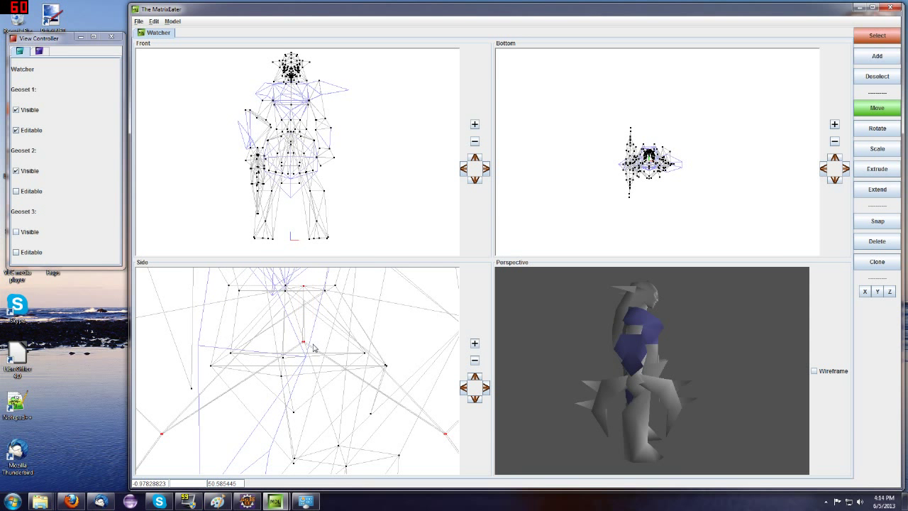
pyautogui.scroll(-3, 319, 333)
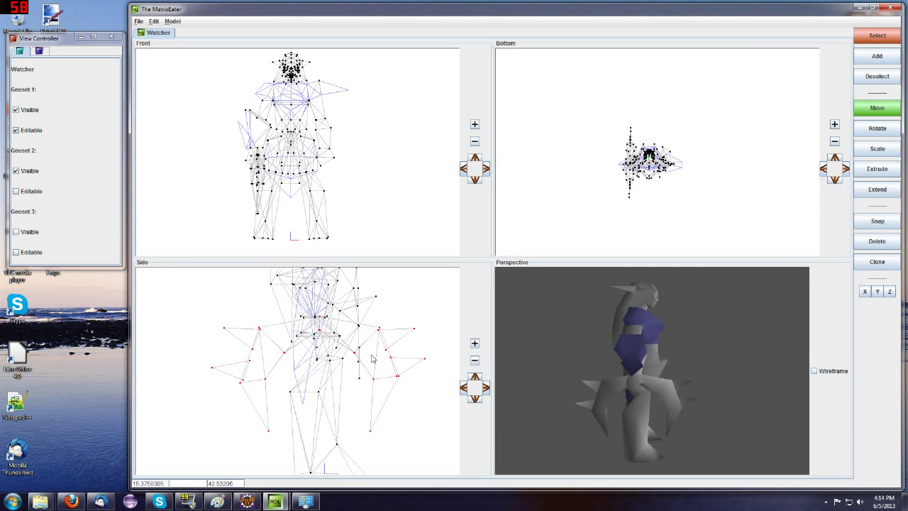
# - Move the selected weapon clear of the Watcher's body in the side view and delete it
pyautogui.moveTo(372, 359); pyautogui.dragTo(210, 324, button='right')
pyautogui.moveTo(624, 406); pyautogui.dragTo(641, 412)
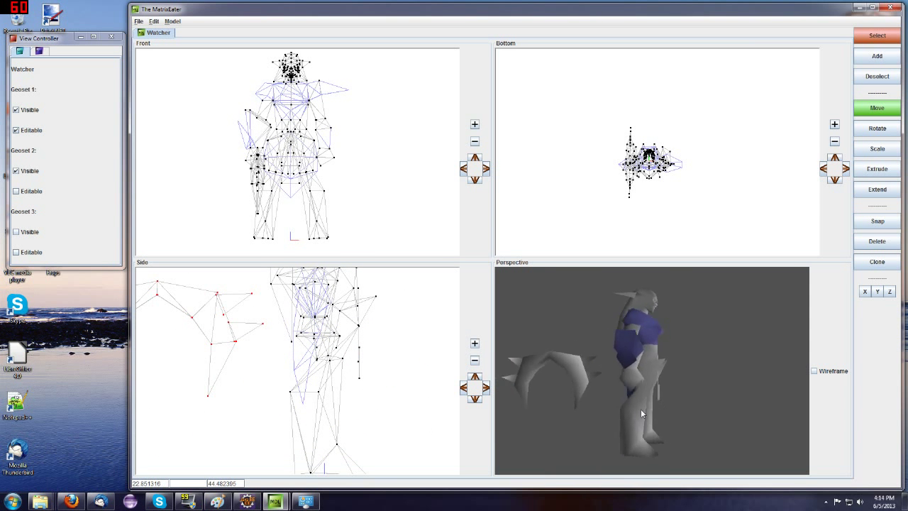
pyautogui.moveTo(640, 409); pyautogui.dragTo(595, 373, button='middle')
pyautogui.scroll(-1, 315, 321)
pyautogui.press('Delete')
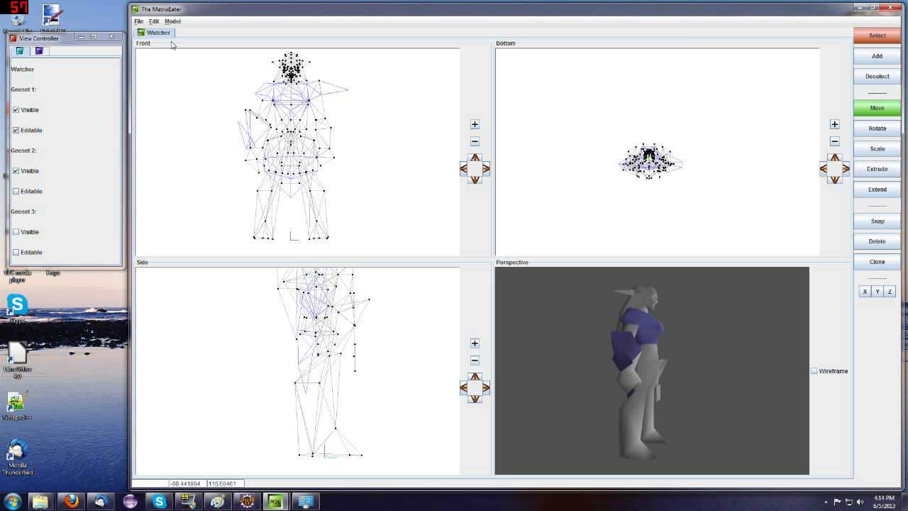
# - Open the HeroTinkerRobot.mdl model from the Geomerge folder
pyautogui.click(140, 23)
pyautogui.click(141, 32)
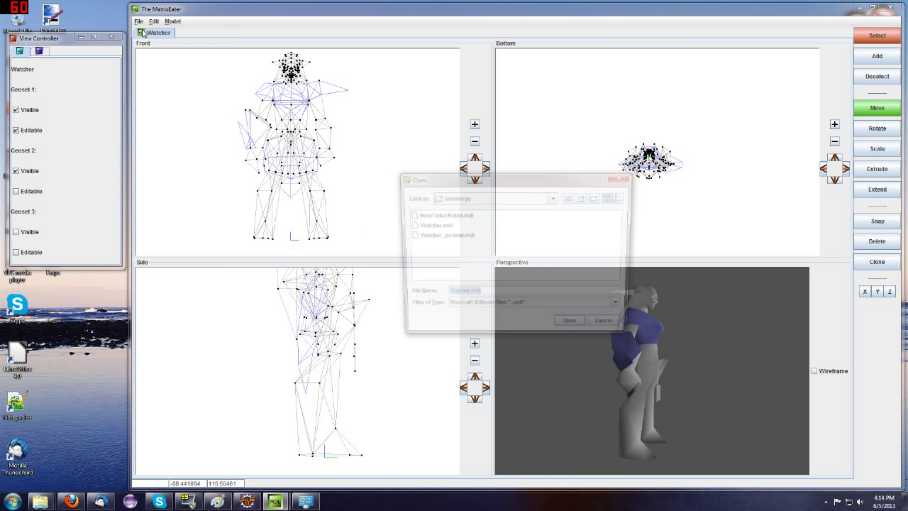
pyautogui.doubleClick(413, 211)
pyautogui.scroll(5, 377, 207)
pyautogui.scroll(5, 677, 146)
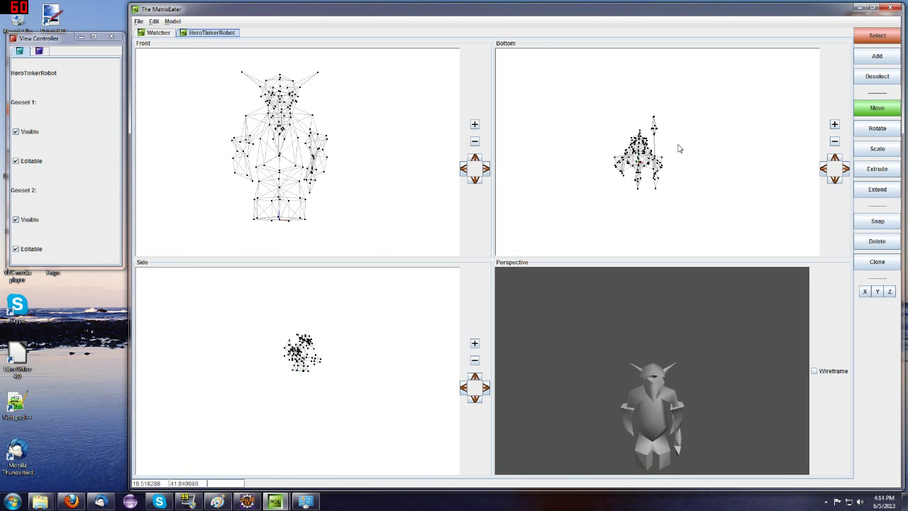
pyautogui.moveTo(627, 364); pyautogui.dragTo(595, 360)
pyautogui.scroll(10, 304, 356)
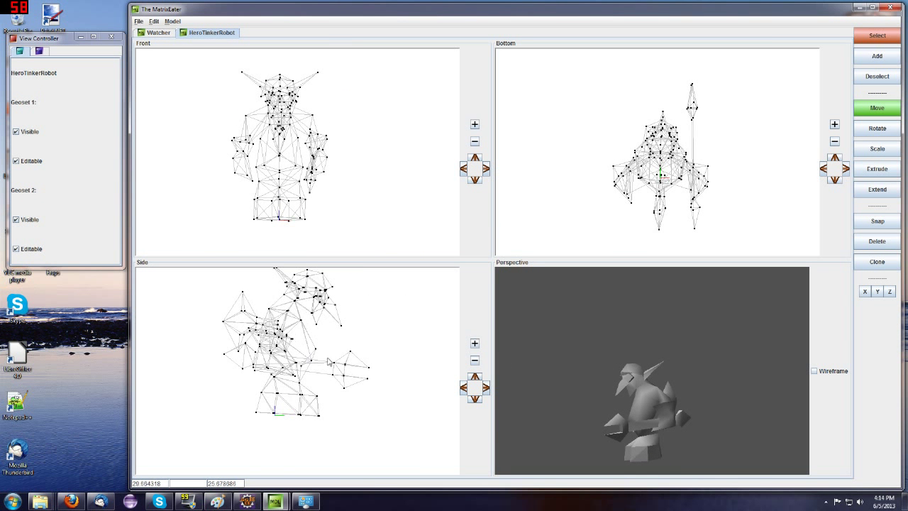
# - Select the vertices of the wrench's front head on the robot in the side view
pyautogui.moveTo(322, 345); pyautogui.dragTo(383, 398)
pyautogui.scroll(5, 314, 364)
pyautogui.scroll(-2, 213, 370)
pyautogui.moveTo(213, 370); pyautogui.dragTo(246, 370, button='middle')
pyautogui.moveTo(605, 369); pyautogui.dragTo(593, 369)
pyautogui.scroll(3, 213, 362)
# - Add the wrench's rear-end vertices to the selection, then invert the selection and delete the rest of the robot
pyautogui.press('shift')
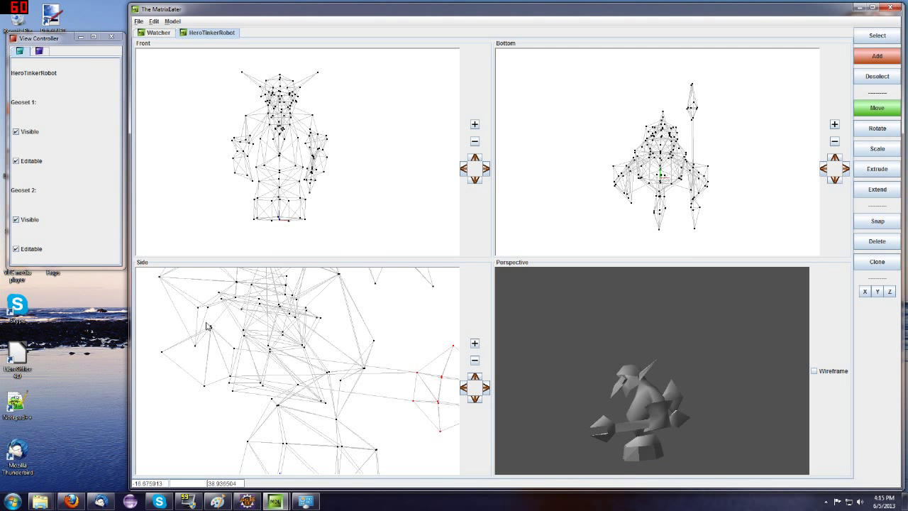
pyautogui.keyDown('shift'); pyautogui.click(204, 385); pyautogui.keyUp('shift')
pyautogui.keyDown('shift'); pyautogui.click(230, 376); pyautogui.keyUp('shift')
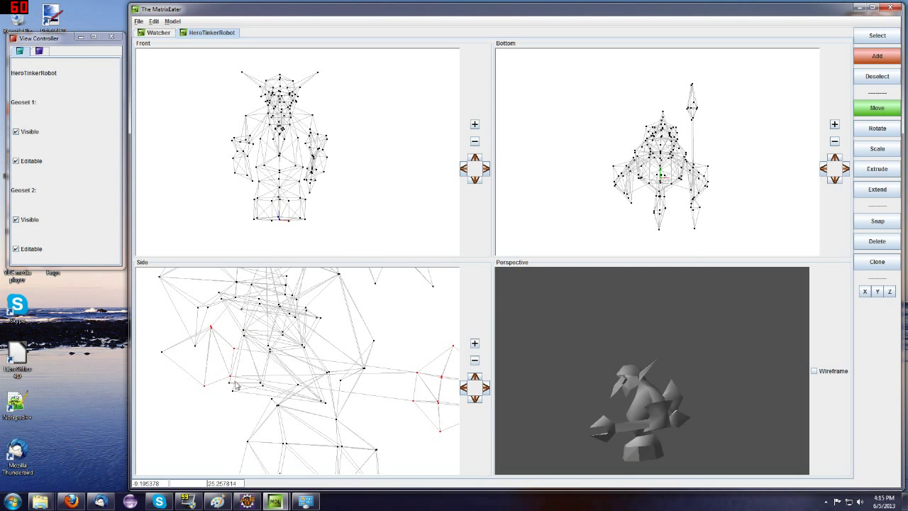
pyautogui.keyDown('shift'); pyautogui.click(162, 351); pyautogui.keyUp('shift')
pyautogui.scroll(-5, 185, 368)
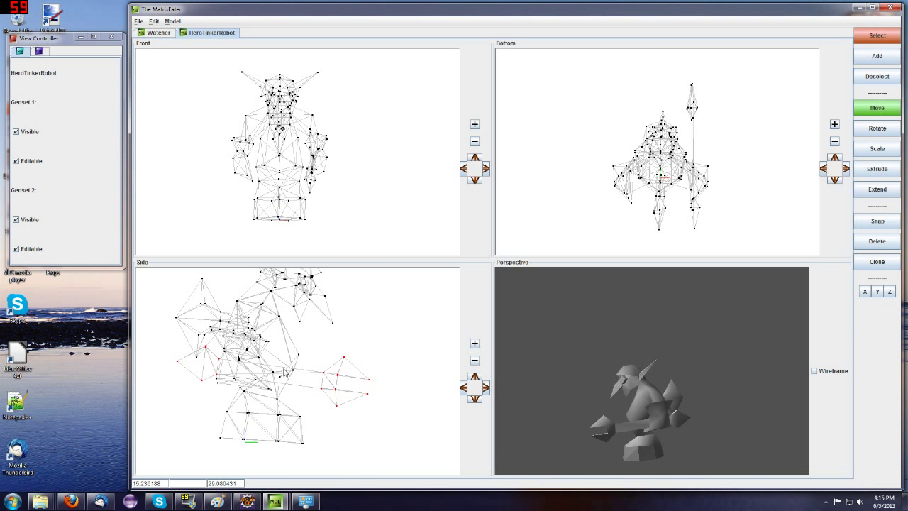
pyautogui.hotkey('ctrl', 'i')
pyautogui.press('Delete')
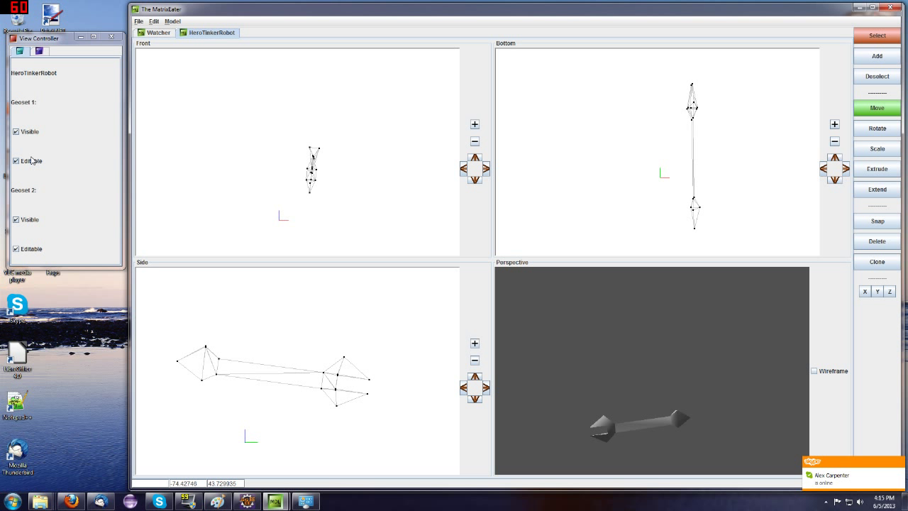
# - Save the isolated wrench as a new model named ClockworkGoblinWrench.mdl in the Geomerge folder
pyautogui.click(139, 21)
pyautogui.click(152, 71)
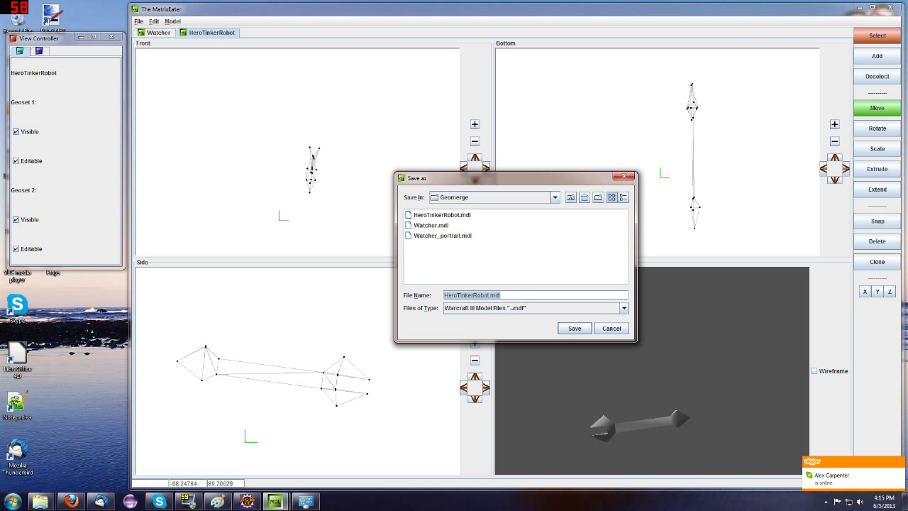
pyautogui.press('BackSpace')
pyautogui.write('Clo')
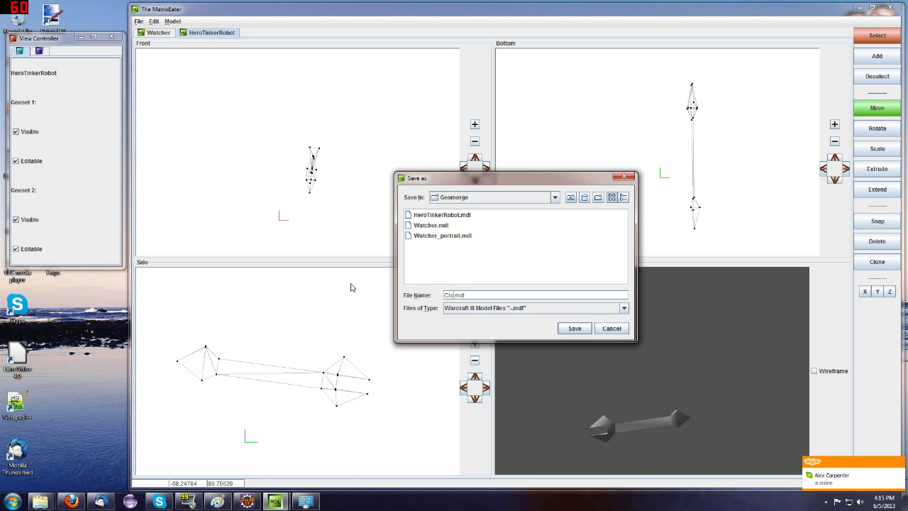
pyautogui.write('ckworkGoblinWrench')
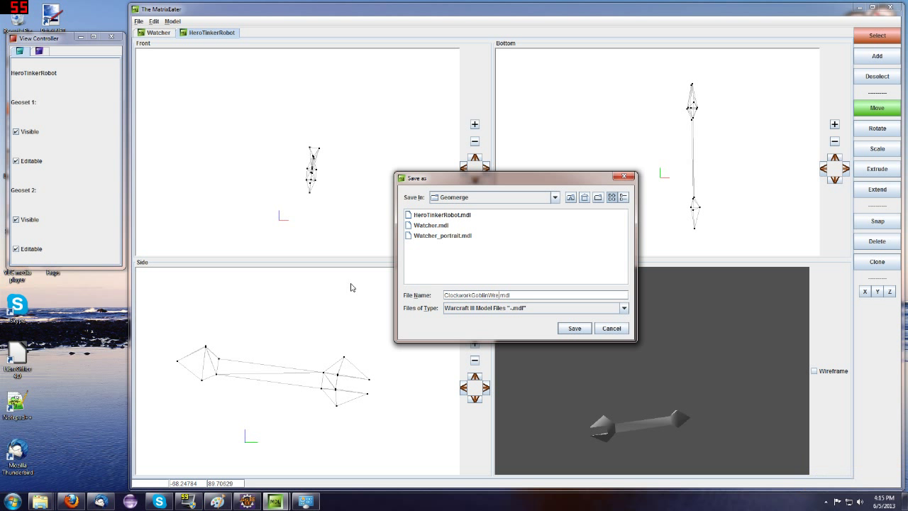
pyautogui.press('Return')
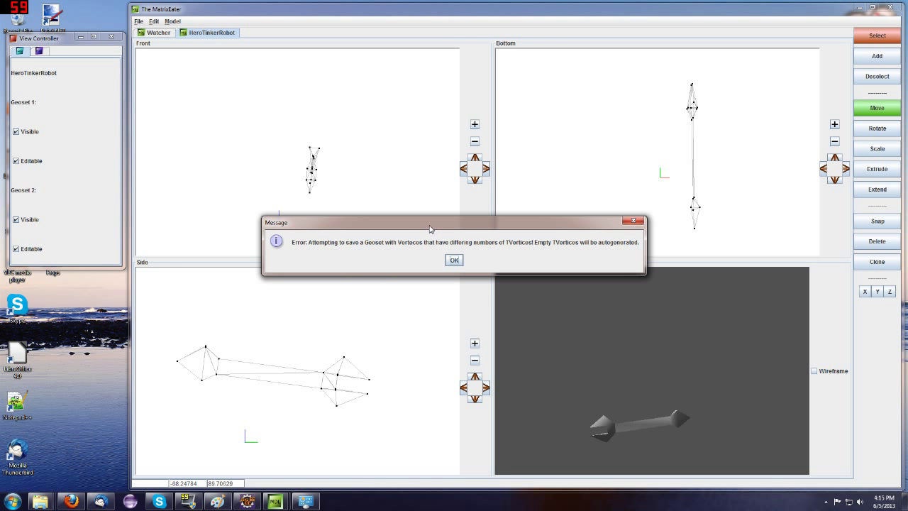
pyautogui.moveTo(435, 225); pyautogui.dragTo(438, 224)
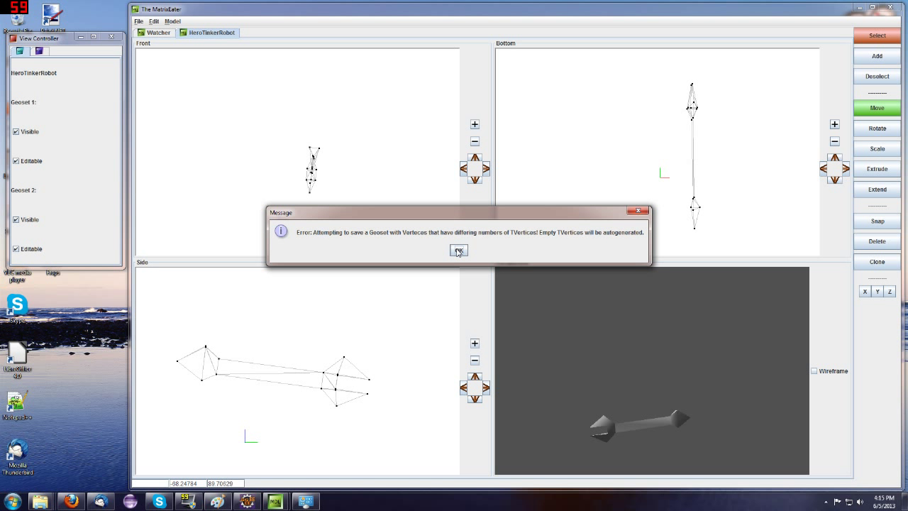
pyautogui.click(458, 250)
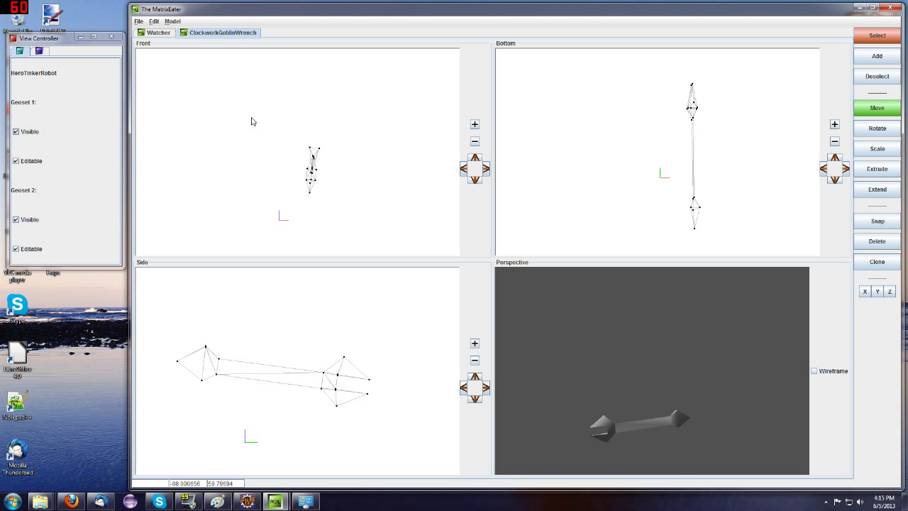
# - Switch back to the Watcher model
pyautogui.click(156, 33)
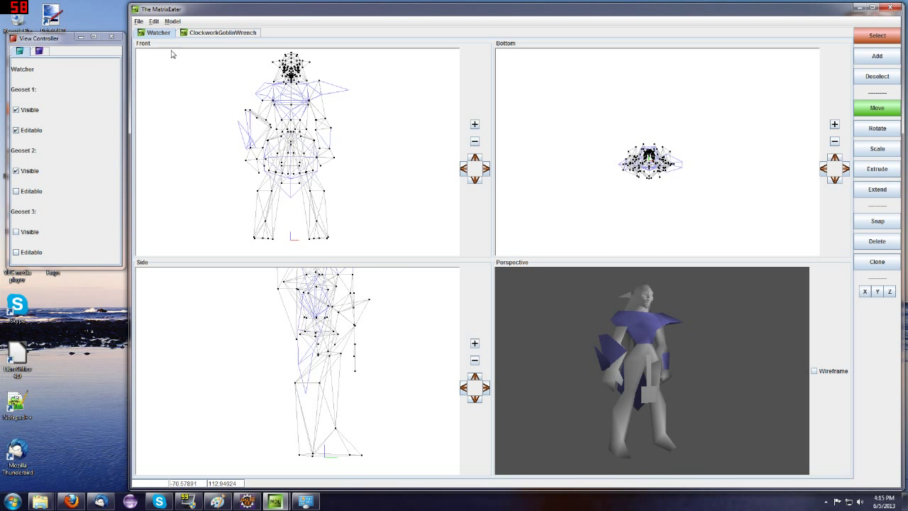
# - Start importing the ClockworkGoblinWrench model into the Watcher and enlarge the import window
pyautogui.click(140, 21)
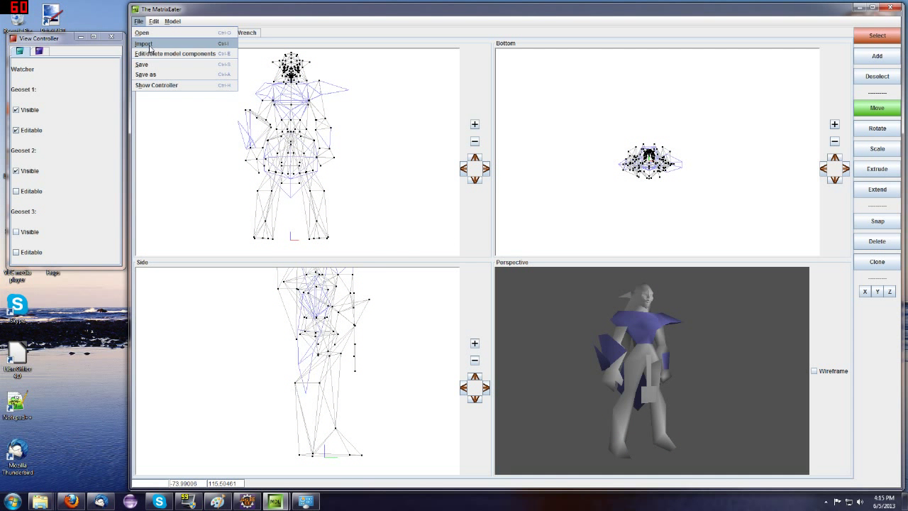
pyautogui.click(148, 44)
pyautogui.doubleClick(411, 215)
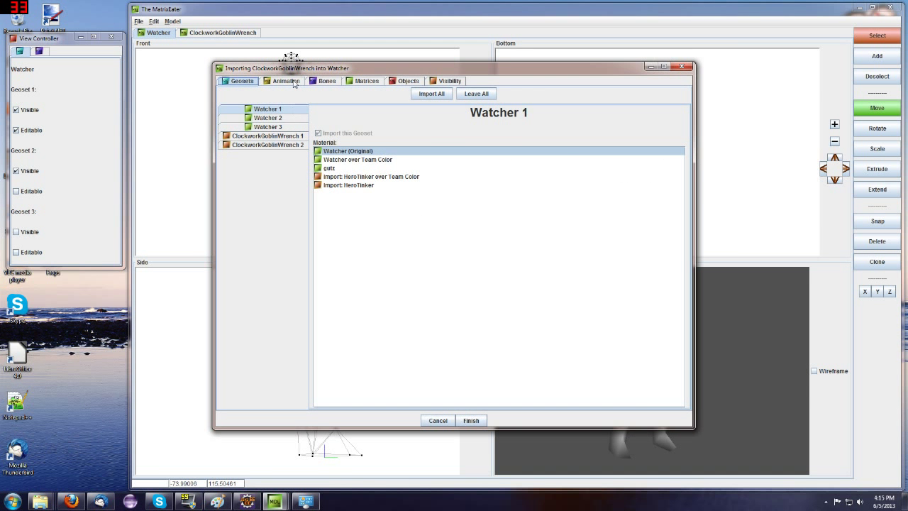
pyautogui.moveTo(214, 63); pyautogui.dragTo(167, 45)
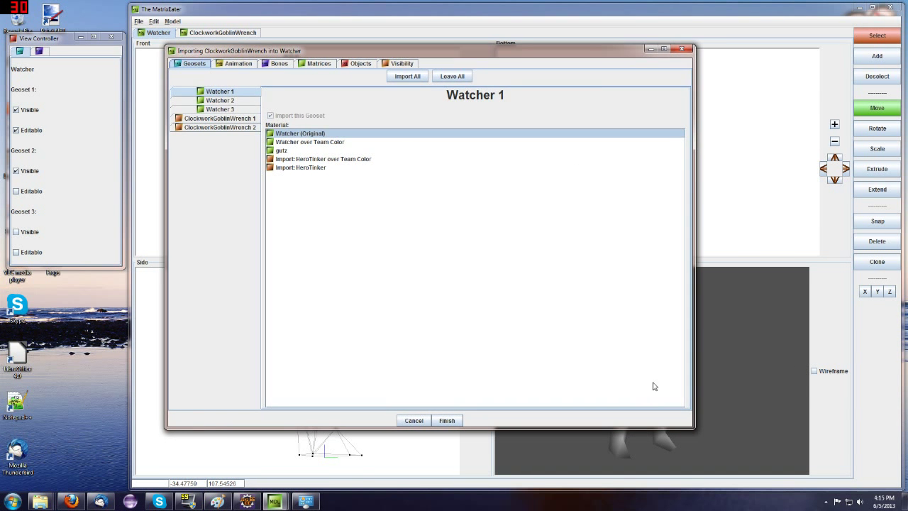
pyautogui.moveTo(692, 429); pyautogui.dragTo(795, 466)
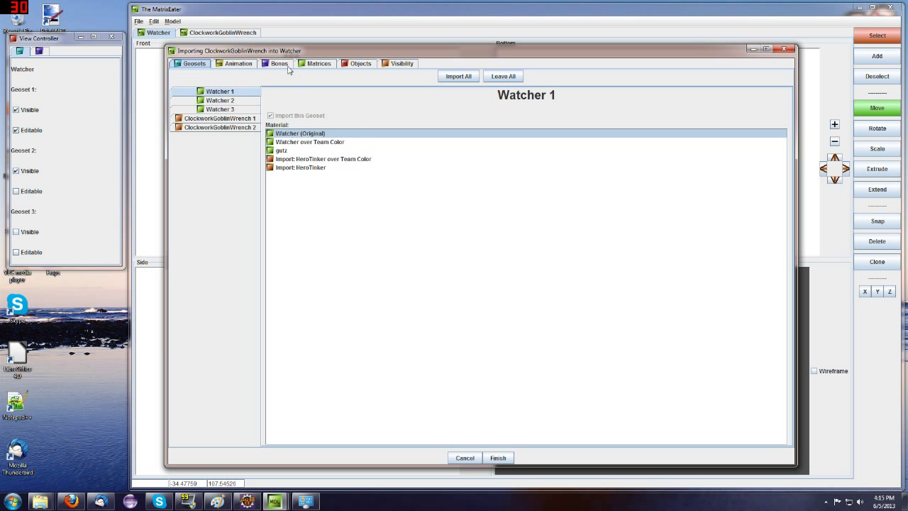
# - Exclude the ClockworkGoblinWrench 1 geoset from the import
pyautogui.click(242, 64)
pyautogui.click(205, 65)
pyautogui.click(245, 118)
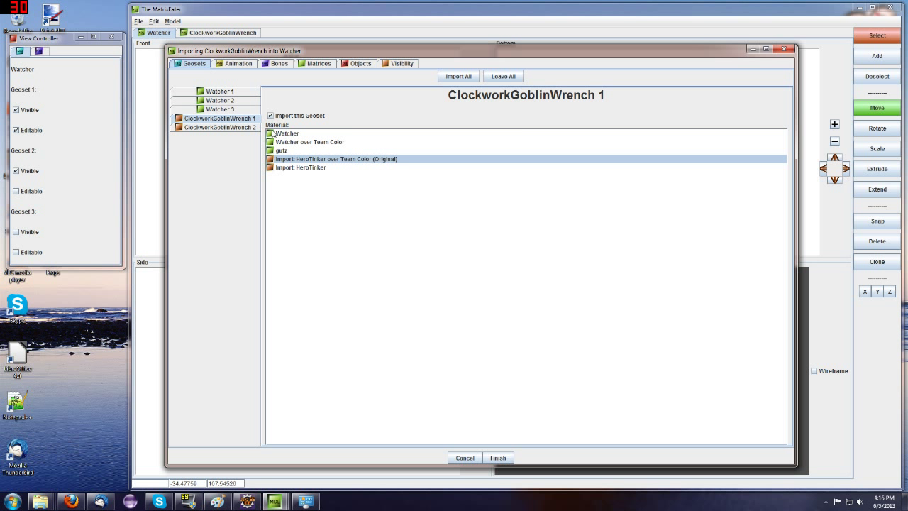
pyautogui.click(253, 127)
pyautogui.click(252, 121)
pyautogui.click(305, 117)
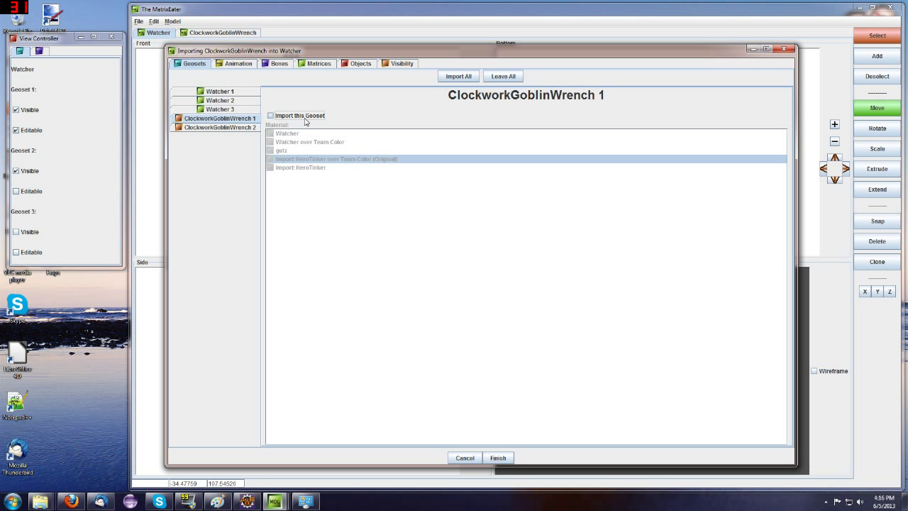
# - Look at the geosets of the ClockworkGoblinWrench model, then bring the import window back to the front
pyautogui.click(270, 25)
pyautogui.click(234, 33)
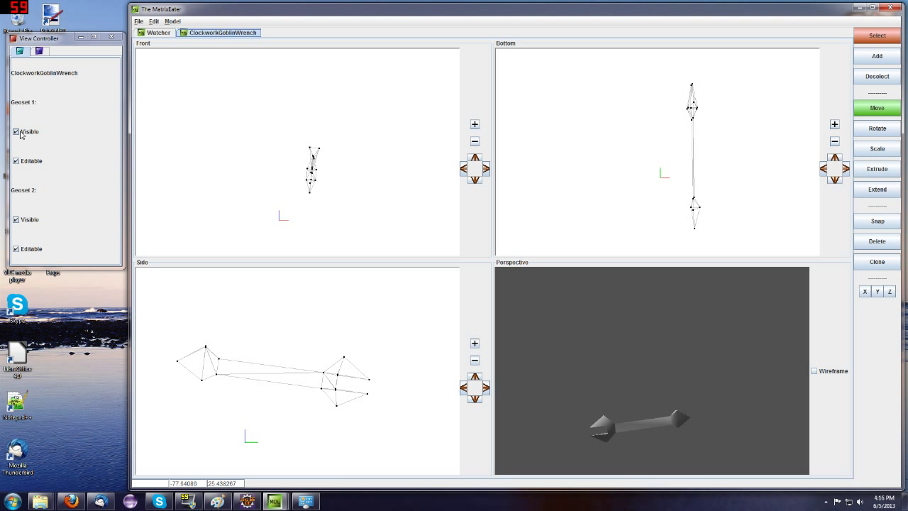
pyautogui.moveTo(278, 502)
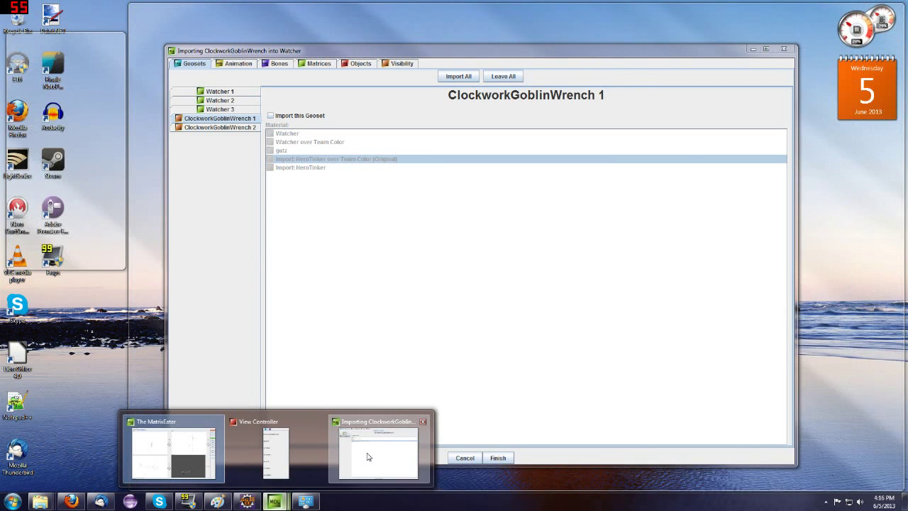
pyautogui.click(367, 455)
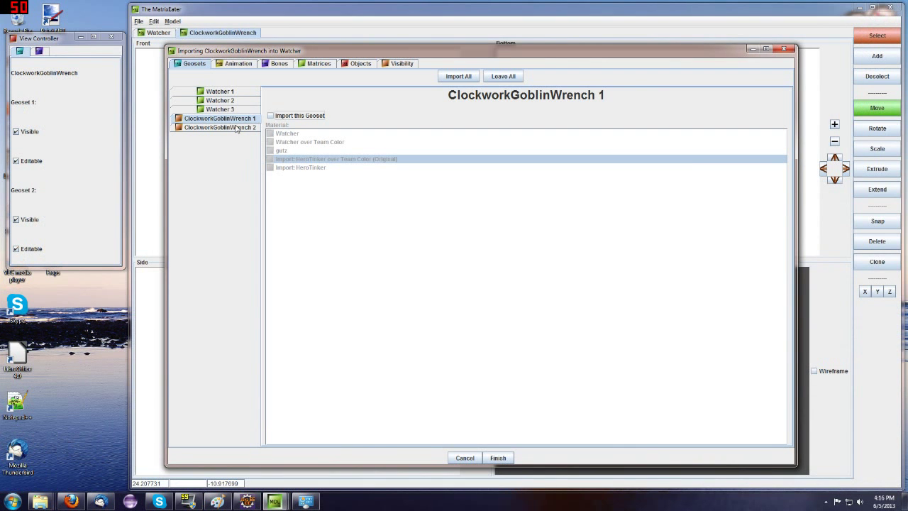
# - Look through the wrench model's animation sequences and leave all of them out of the import
pyautogui.click(237, 64)
pyautogui.click(217, 112)
pyautogui.press('Down')
pyautogui.press('Down')
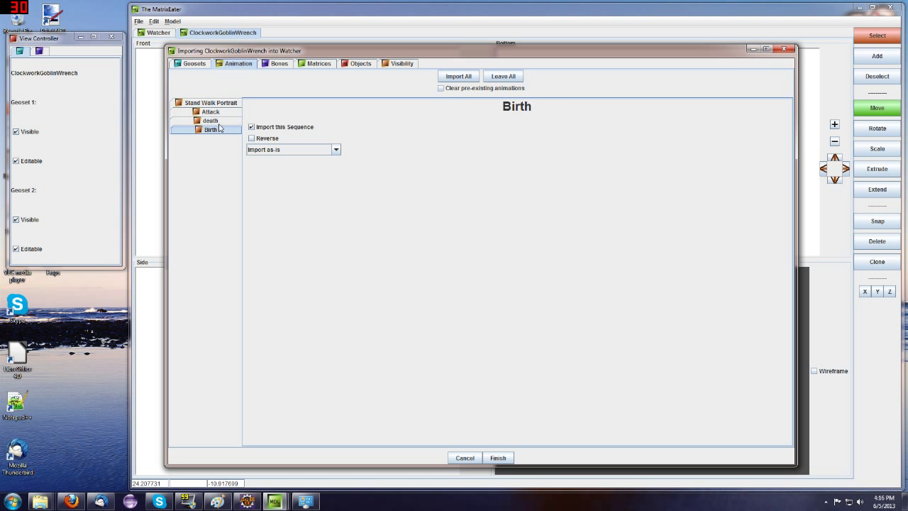
pyautogui.press('Up')
pyautogui.press('Up')
pyautogui.press('Up')
pyautogui.click(503, 76)
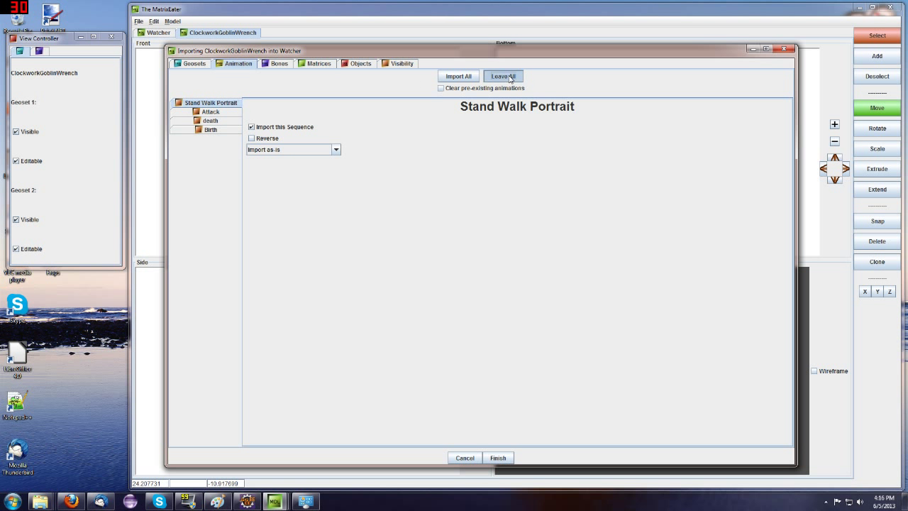
# - Set all of the wrench model's bones and helpers to not be imported, and check WrechHead and Box04
pyautogui.click(279, 67)
pyautogui.click(219, 111)
pyautogui.click(218, 171)
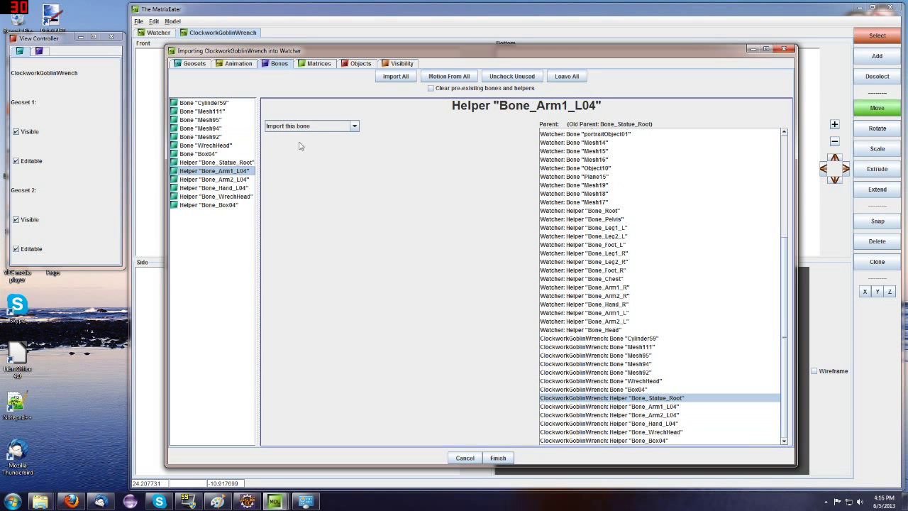
pyautogui.click(573, 78)
pyautogui.click(222, 145)
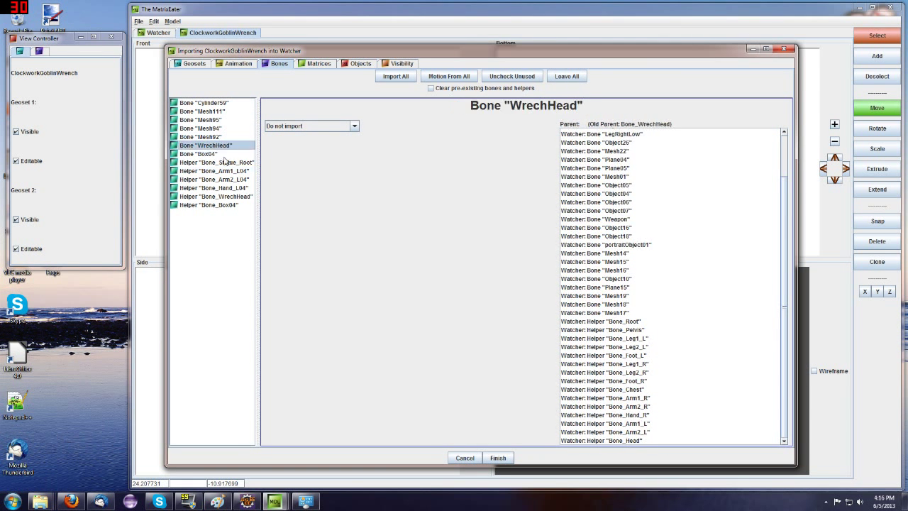
pyautogui.click(221, 154)
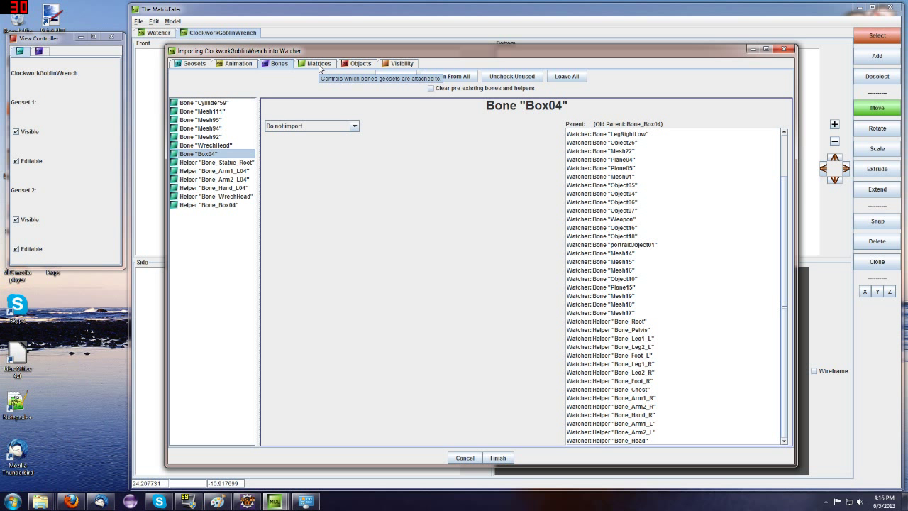
# - Examine the old bone references of the ClockworkGoblinWrench 2 geoset in its matrices
pyautogui.click(319, 64)
pyautogui.click(234, 149)
pyautogui.click(303, 122)
pyautogui.click(299, 120)
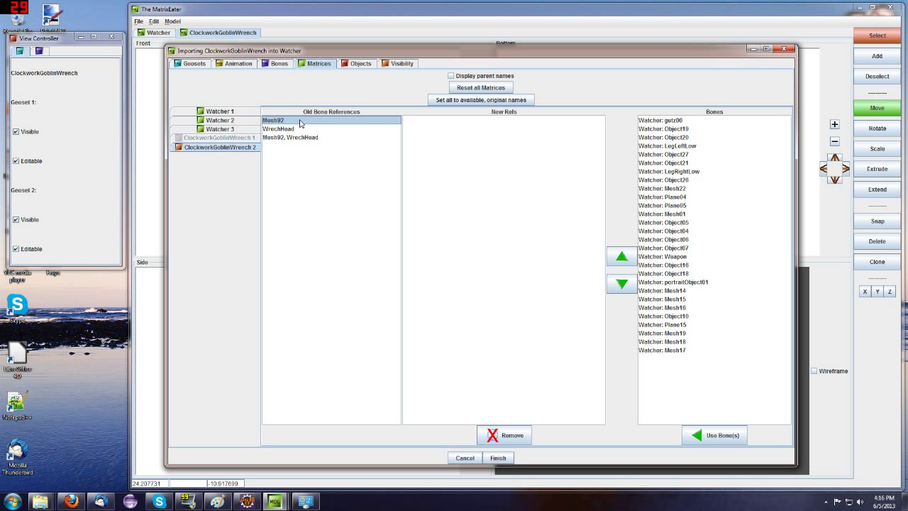
pyautogui.click(298, 129)
pyautogui.click(298, 122)
pyautogui.click(295, 137)
pyautogui.click(291, 129)
pyautogui.click(289, 122)
pyautogui.click(280, 129)
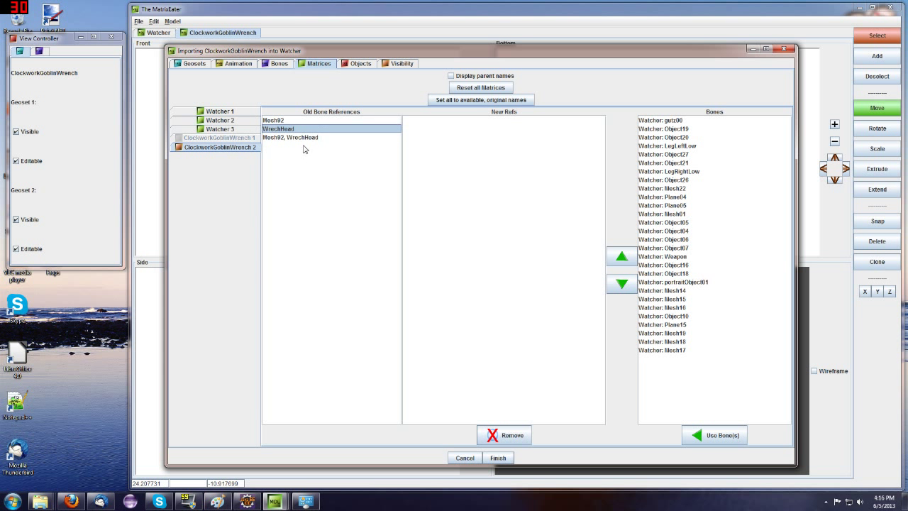
pyautogui.click(306, 119)
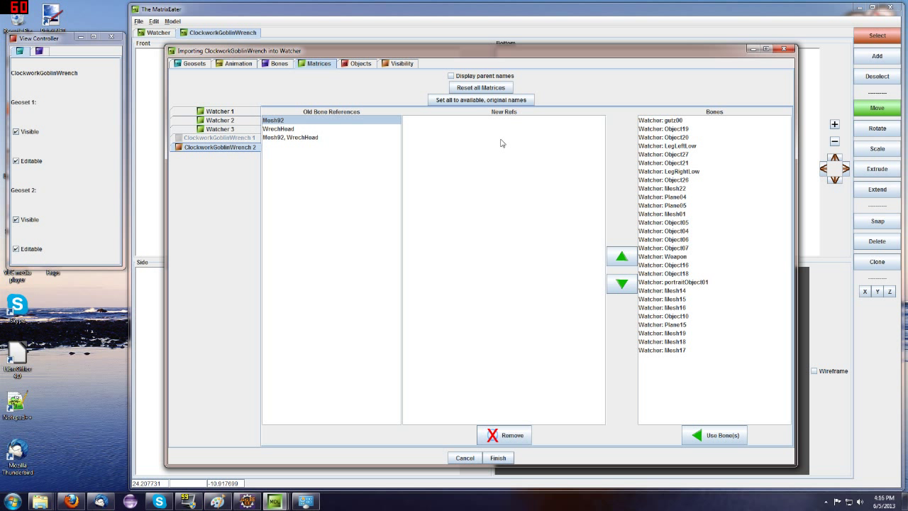
# - Attach the wrench geoset's Mesh92 matrix to the Watcher's Weapon bone
pyautogui.click(338, 124)
pyautogui.click(673, 257)
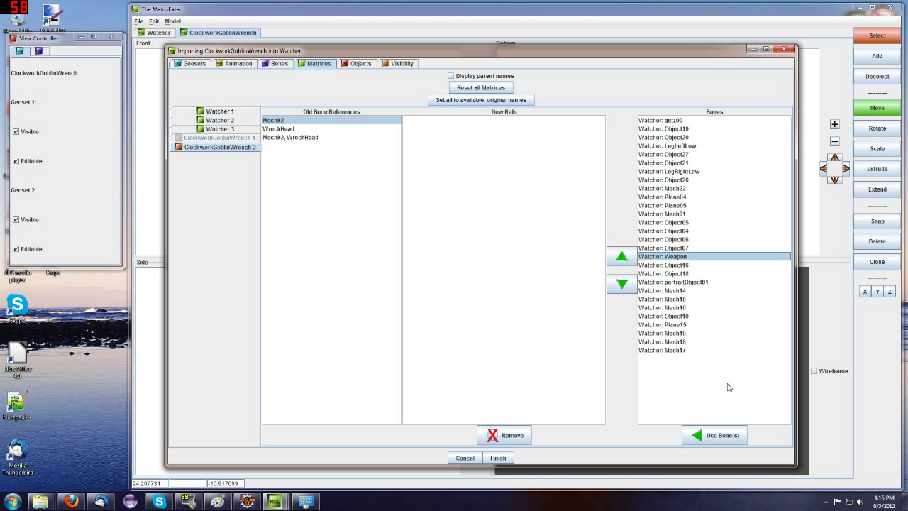
pyautogui.click(716, 434)
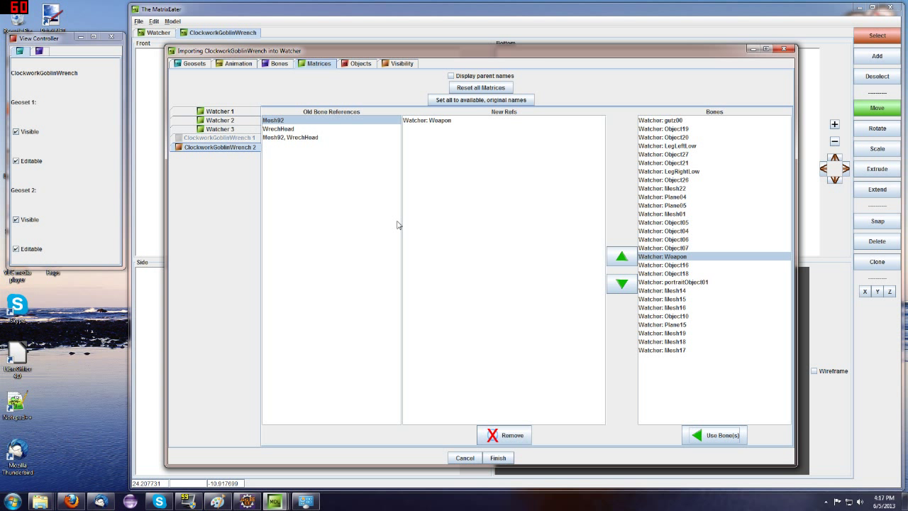
pyautogui.click(446, 139)
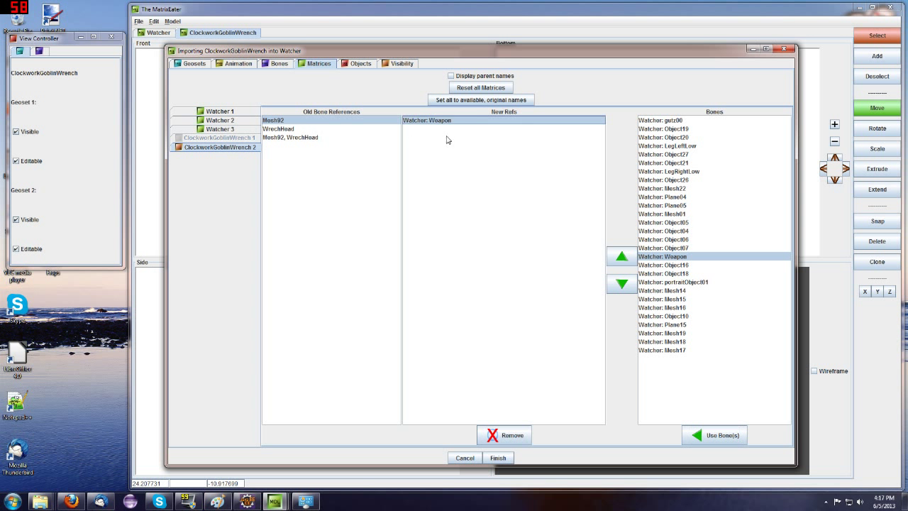
pyautogui.click(333, 129)
pyautogui.click(370, 120)
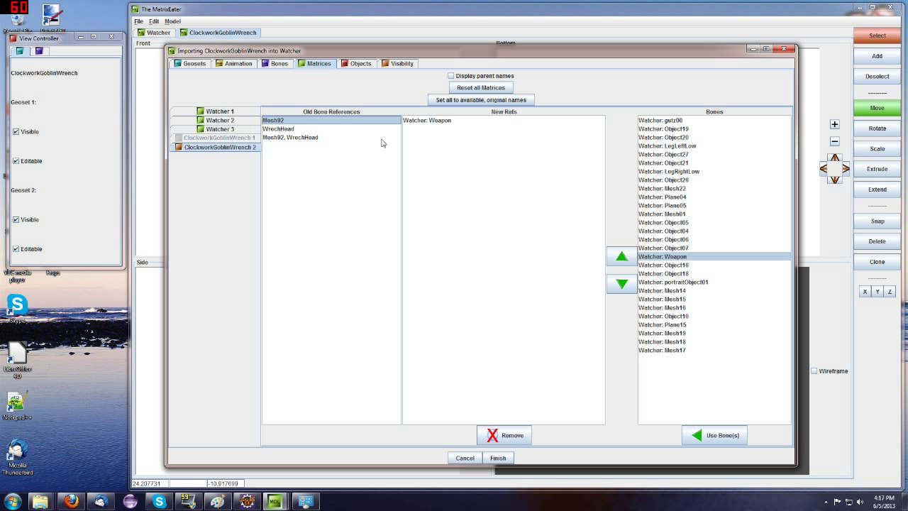
# - Attach the WrechHead matrix and the combined Mesh92, WrechHead matrix to the Watcher's Weapon bone, and recheck all three references
pyautogui.click(358, 131)
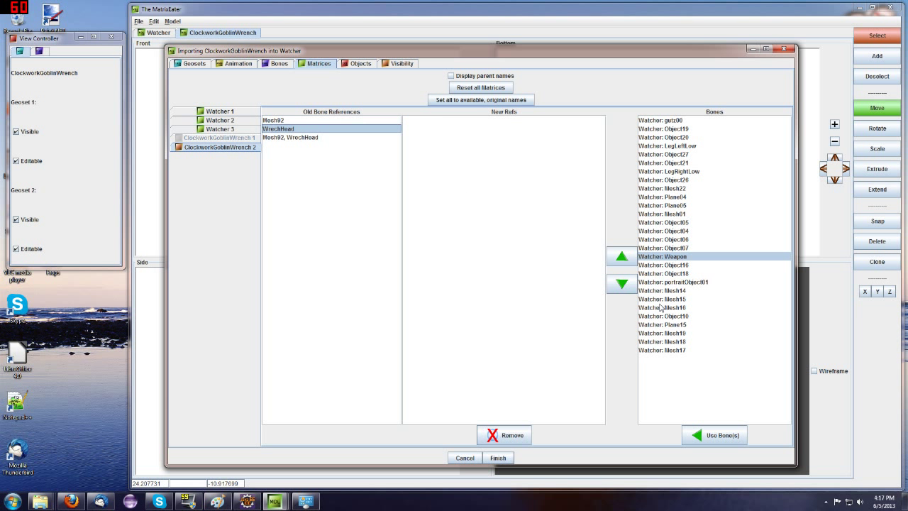
pyautogui.click(718, 435)
pyautogui.click(315, 138)
pyautogui.click(717, 430)
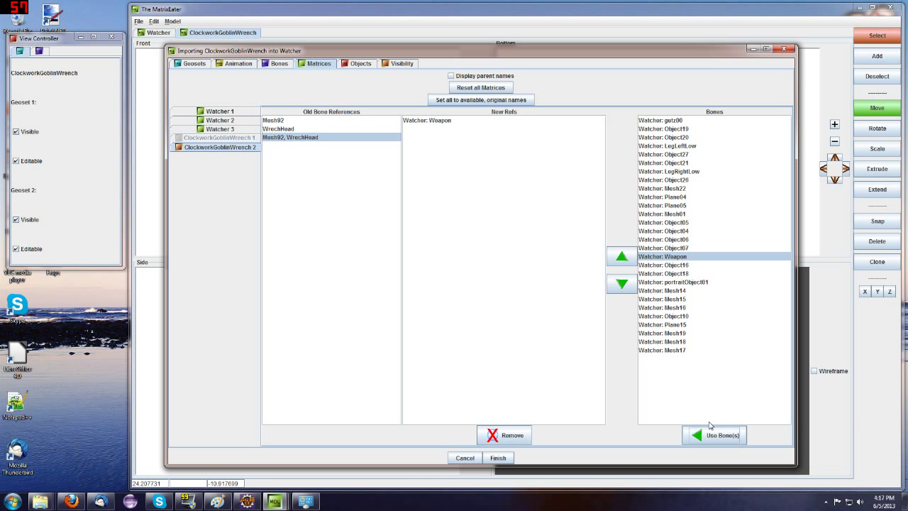
pyautogui.click(345, 129)
pyautogui.click(346, 120)
pyautogui.click(347, 137)
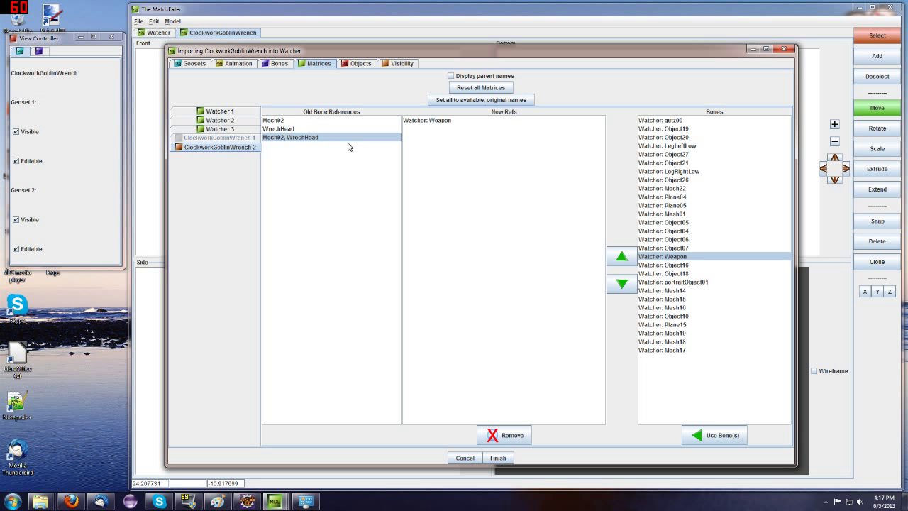
pyautogui.click(339, 129)
pyautogui.click(336, 121)
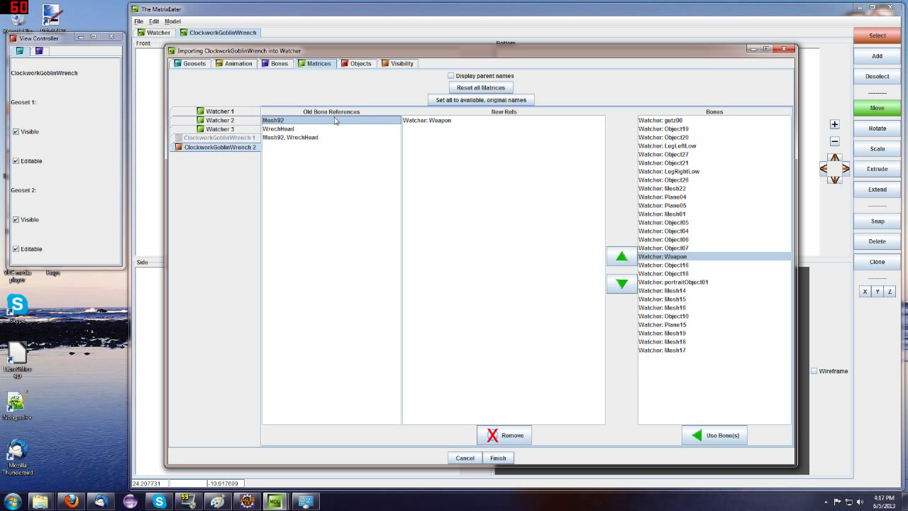
# - Look through the wrench model's attachments, particle emitters and event objects, and leave all objects out of the import
pyautogui.click(352, 64)
pyautogui.click(244, 125)
pyautogui.click(259, 160)
pyautogui.click(257, 176)
pyautogui.click(258, 169)
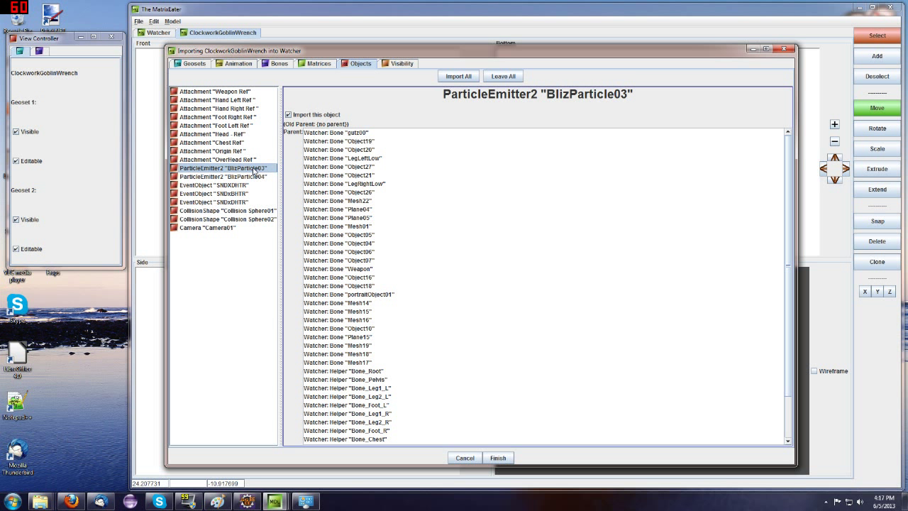
pyautogui.click(248, 193)
pyautogui.click(248, 184)
pyautogui.click(241, 142)
pyautogui.click(243, 109)
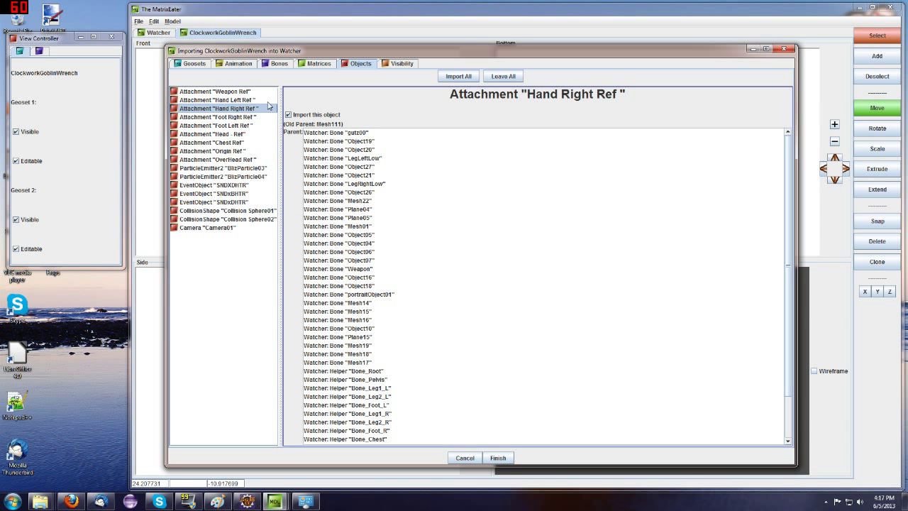
pyautogui.click(512, 76)
# - Set the existing animation visibility of ClockworkGoblinWrench Geoset 2 to come from Watcher: Geoset 1
pyautogui.click(407, 64)
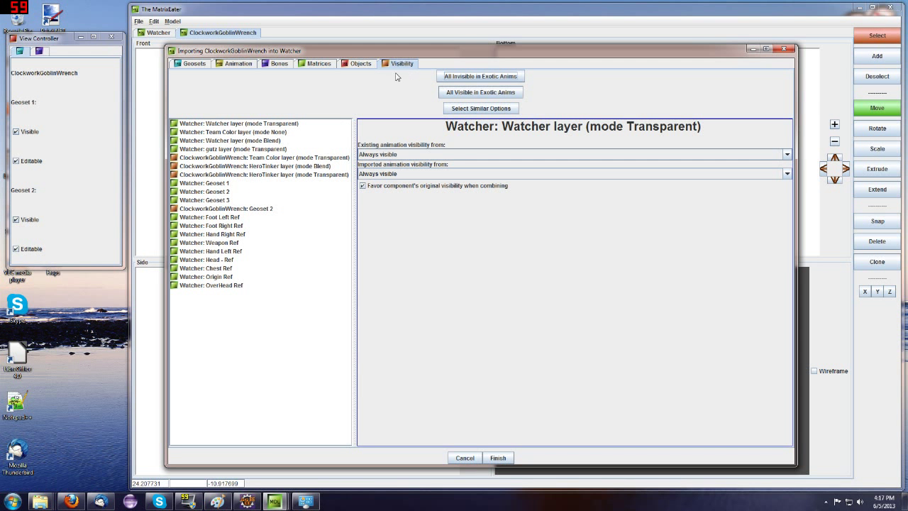
pyautogui.click(211, 208)
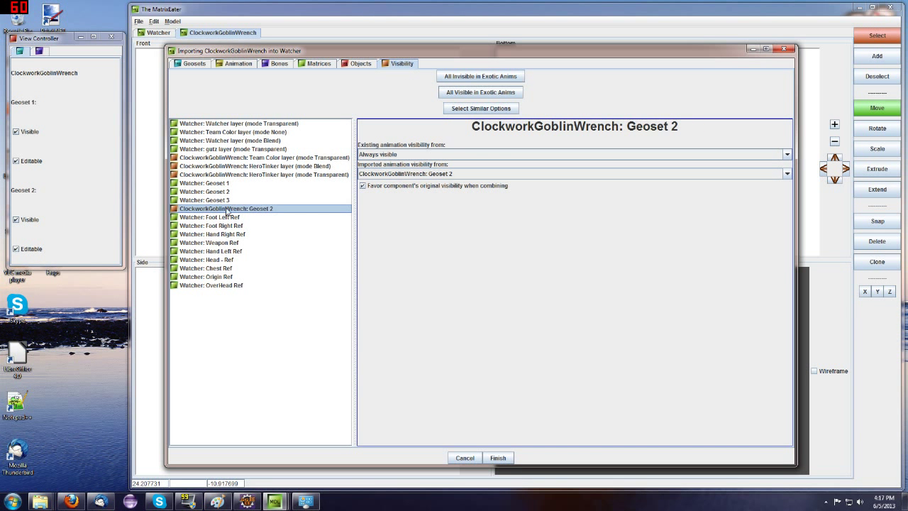
pyautogui.click(383, 154)
pyautogui.scroll(3, 410, 191)
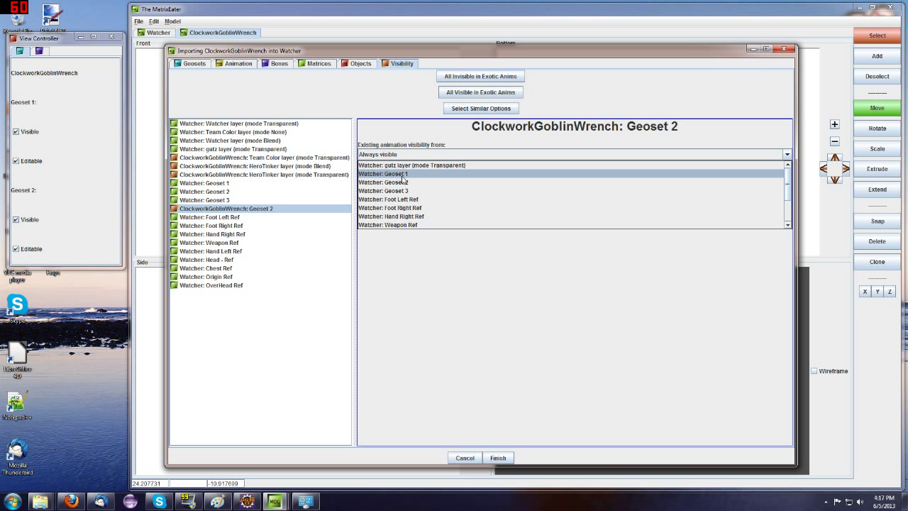
pyautogui.scroll(-2, 402, 179)
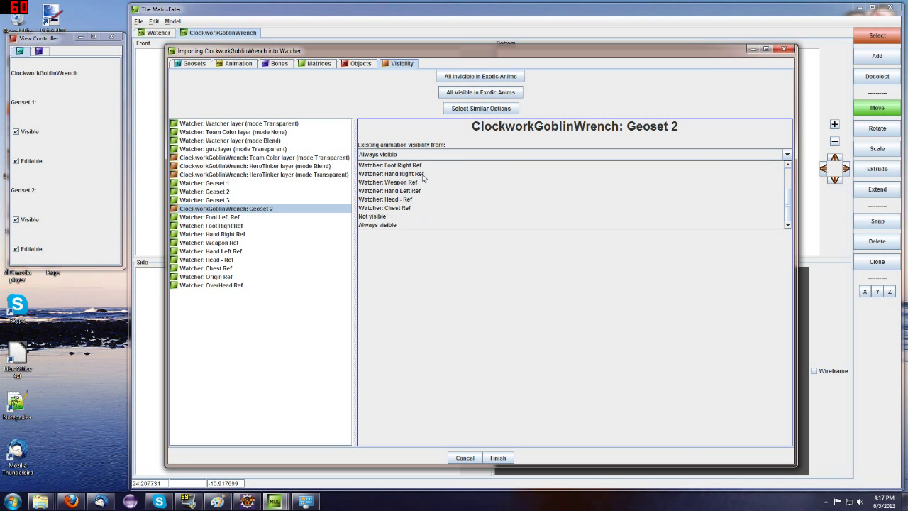
pyautogui.scroll(2, 433, 186)
pyautogui.scroll(-2, 436, 187)
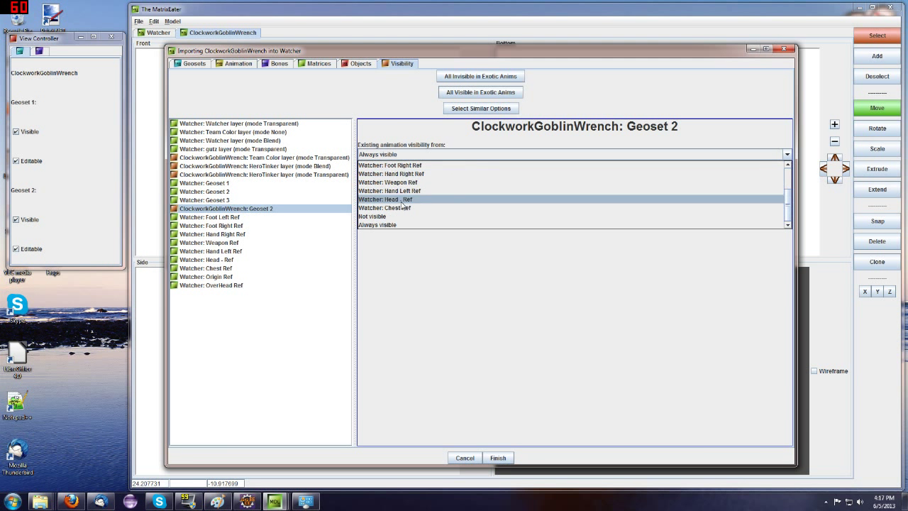
pyautogui.scroll(2, 402, 206)
pyautogui.scroll(-2, 418, 213)
pyautogui.scroll(2, 420, 198)
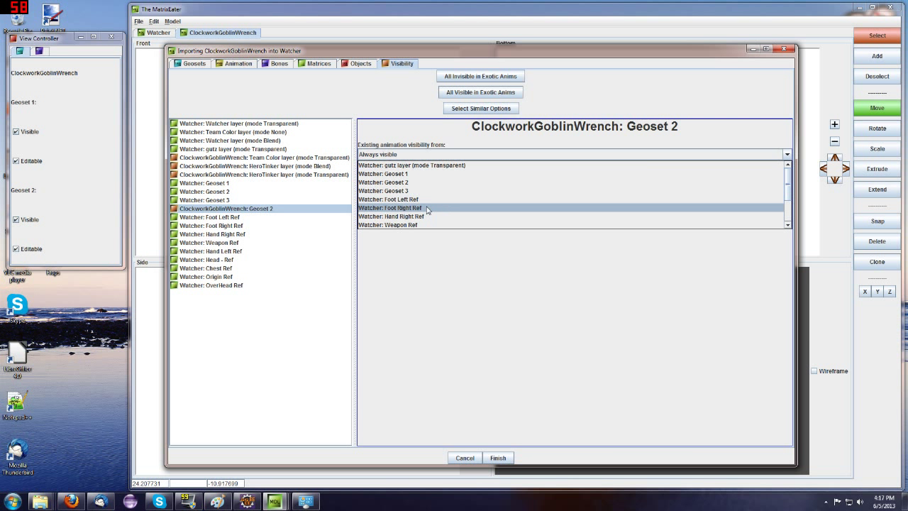
pyautogui.click(397, 174)
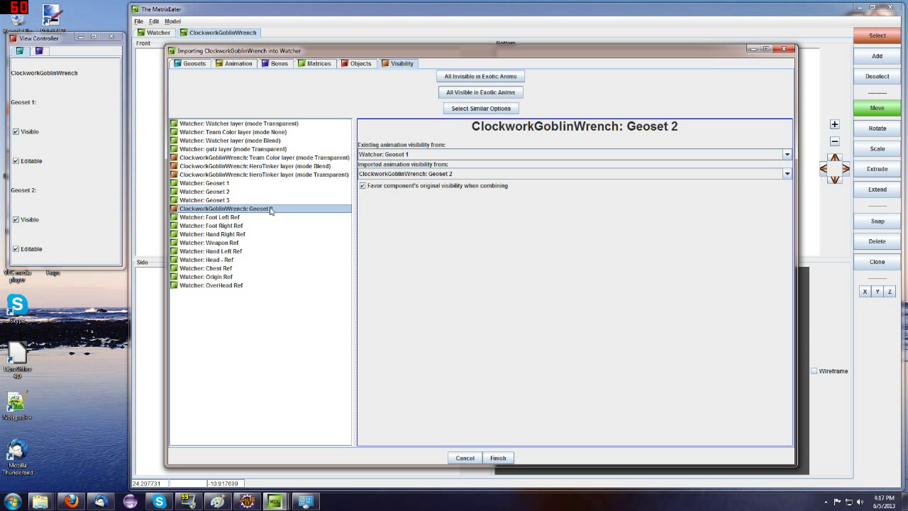
# - Compare the visibility settings of Watcher Geoset 1 and the wrench geoset, and show the Watcher model behind the import window
pyautogui.click(239, 184)
pyautogui.click(243, 208)
pyautogui.click(165, 34)
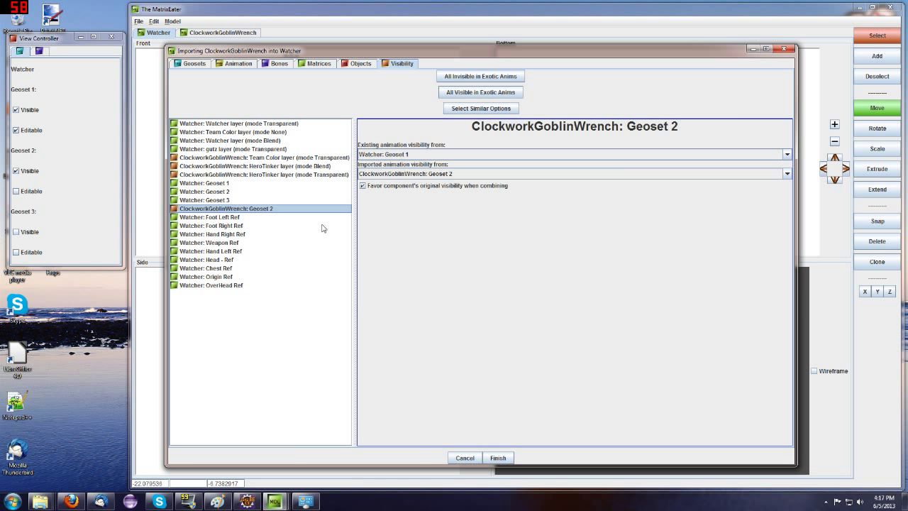
# - Check the existing animation visibility options for ClockworkGoblinWrench Geoset 2, keep Watcher: Geoset 1, and finish the import
pyautogui.click(402, 153)
pyautogui.click(405, 155)
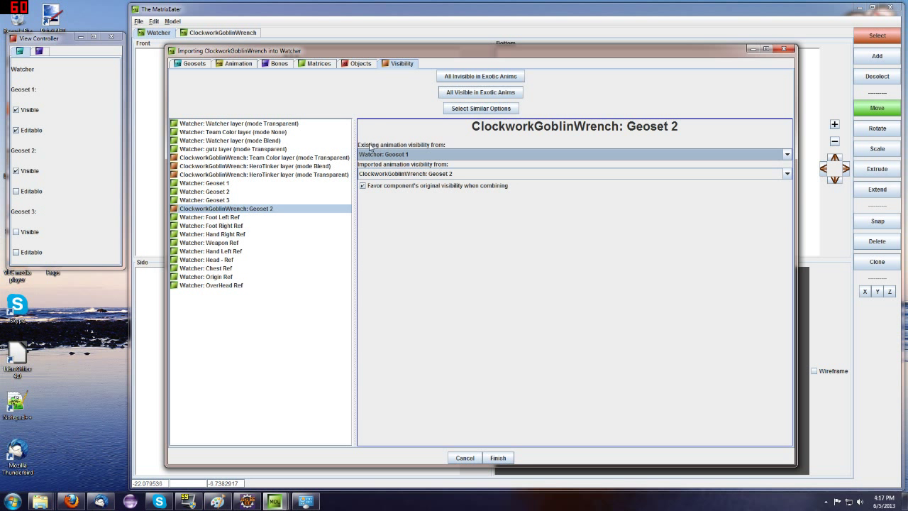
pyautogui.click(381, 154)
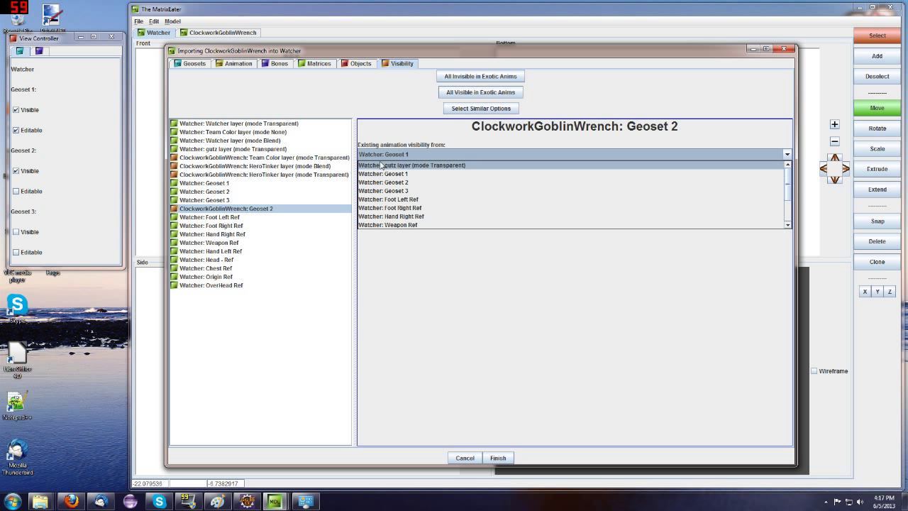
pyautogui.click(380, 158)
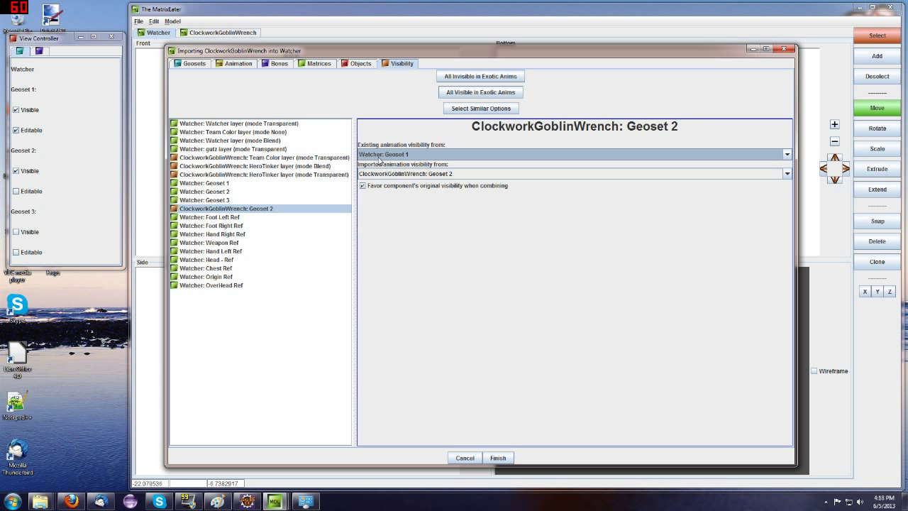
pyautogui.click(401, 156)
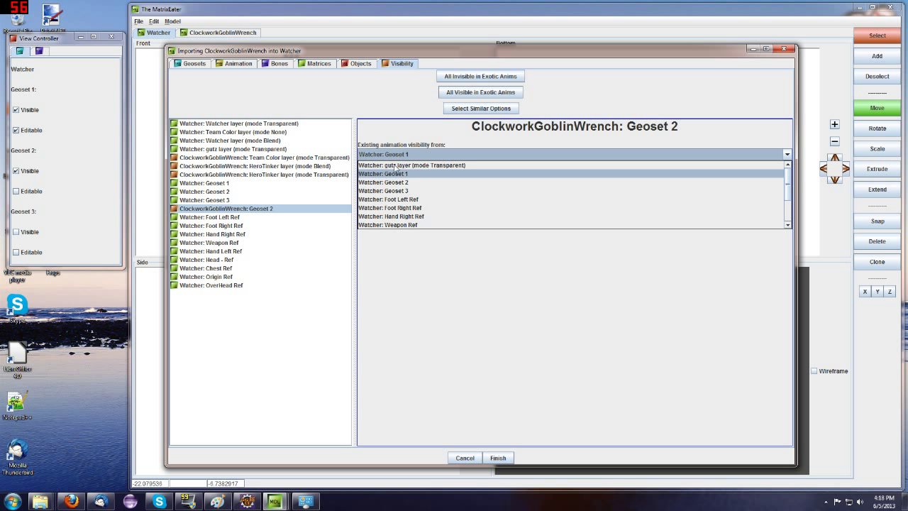
pyautogui.click(398, 156)
pyautogui.click(199, 208)
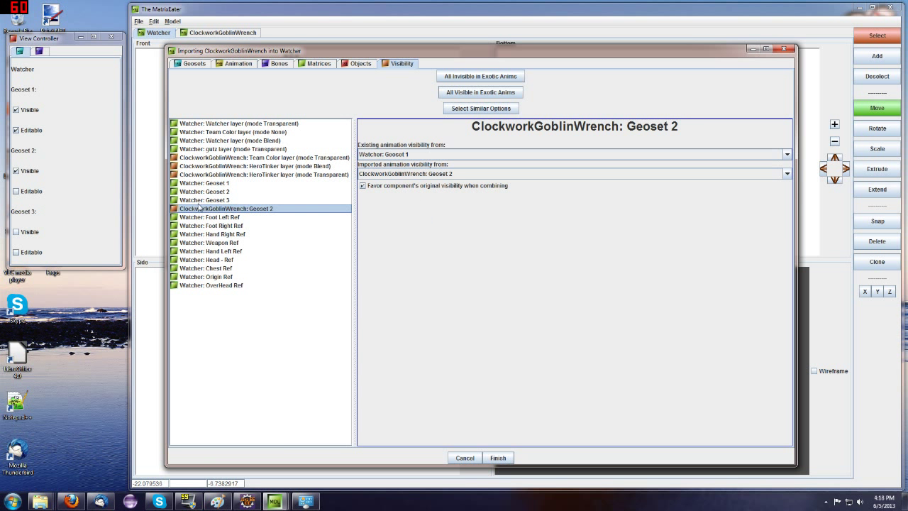
pyautogui.click(497, 458)
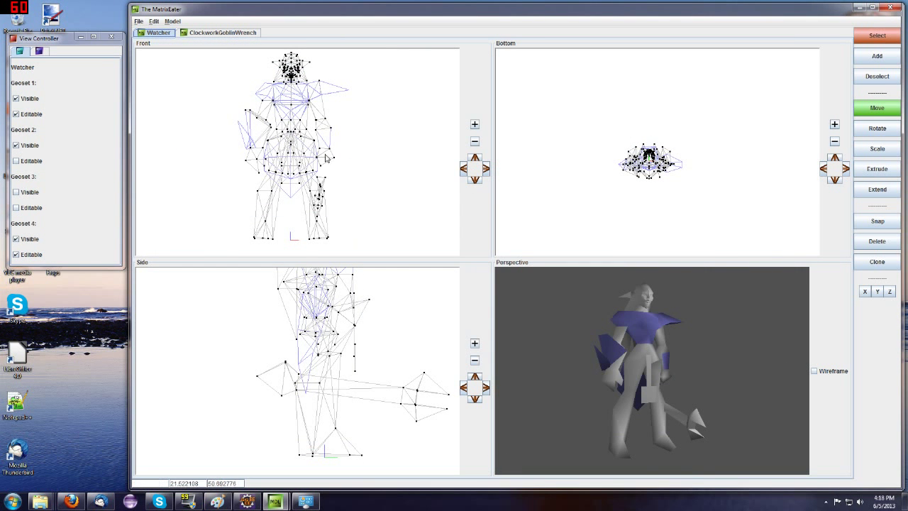
# - Select the vertices at both ends of the imported wrench in the side view
pyautogui.scroll(2, 325, 157)
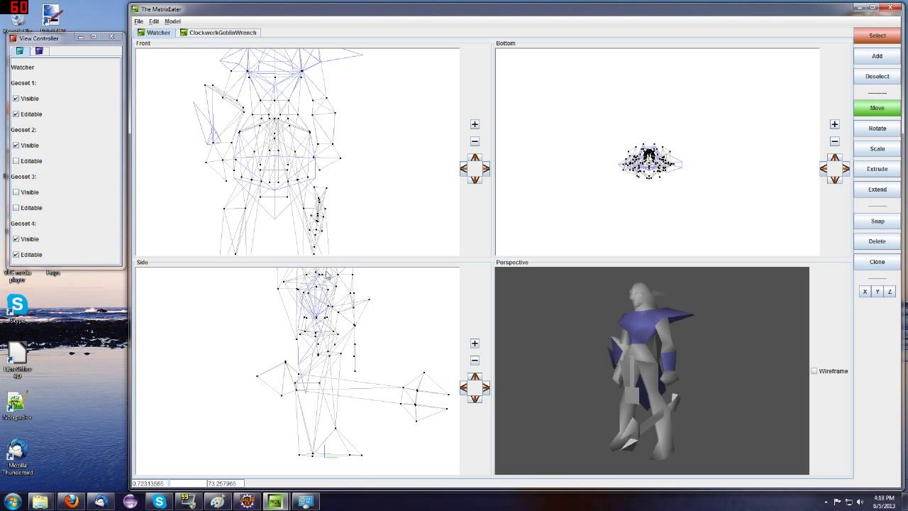
pyautogui.scroll(2, 324, 197)
pyautogui.moveTo(384, 371); pyautogui.dragTo(471, 451)
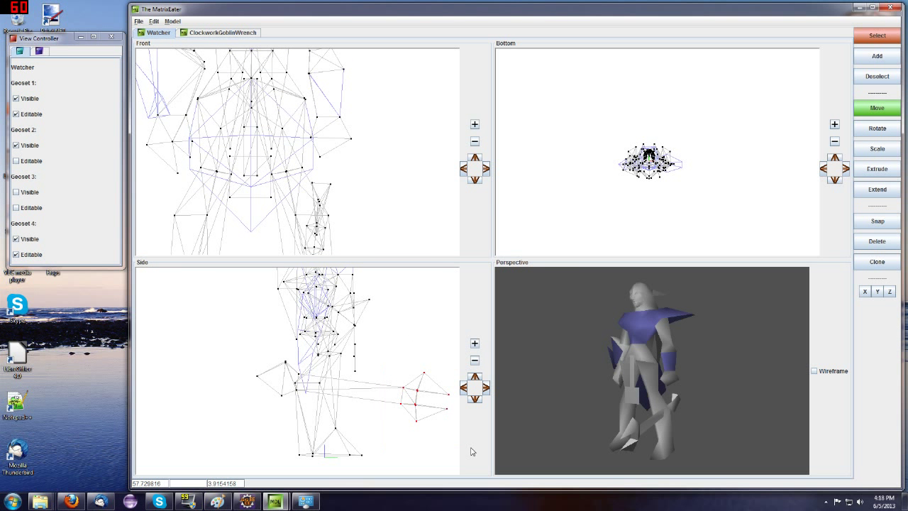
pyautogui.moveTo(419, 372); pyautogui.dragTo(380, 356, button='middle')
pyautogui.moveTo(636, 402); pyautogui.dragTo(679, 395)
pyautogui.scroll(3, 248, 329)
pyautogui.keyDown('shift'); pyautogui.moveTo(198, 335); pyautogui.dragTo(256, 434); pyautogui.keyUp('shift')
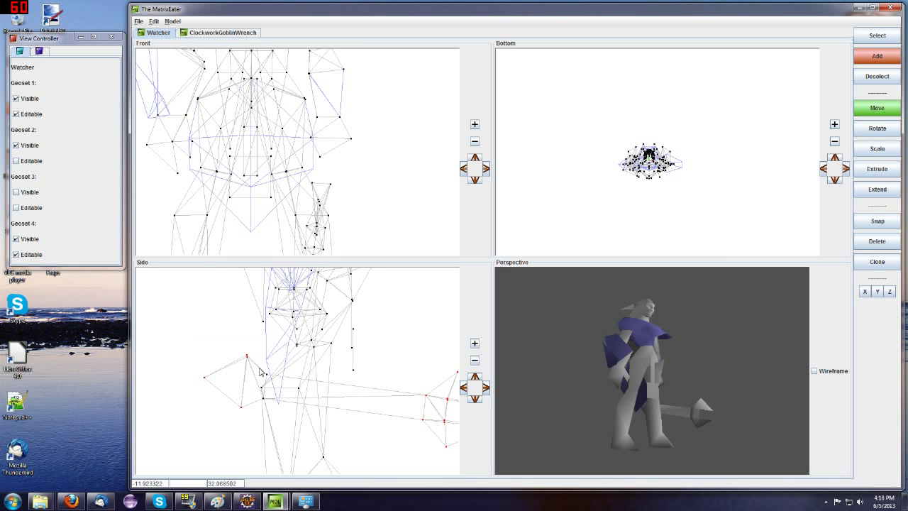
pyautogui.keyDown('shift'); pyautogui.moveTo(260, 367); pyautogui.dragTo(271, 404); pyautogui.keyUp('shift')
# - Move the selected wrench up and slightly backward in the side view, closer to the Watcher's hand height
pyautogui.scroll(-4, 282, 382)
pyautogui.moveTo(384, 406); pyautogui.dragTo(367, 376, button='right')
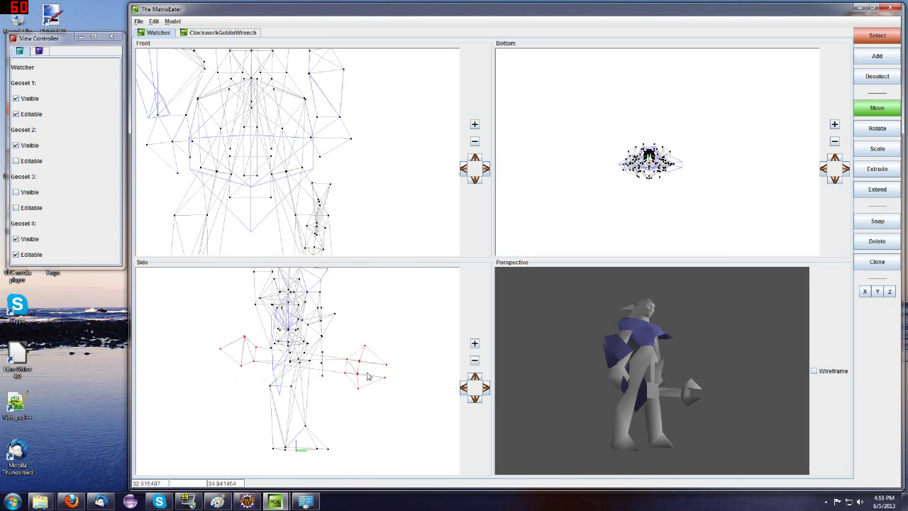
pyautogui.moveTo(368, 377); pyautogui.dragTo(361, 370)
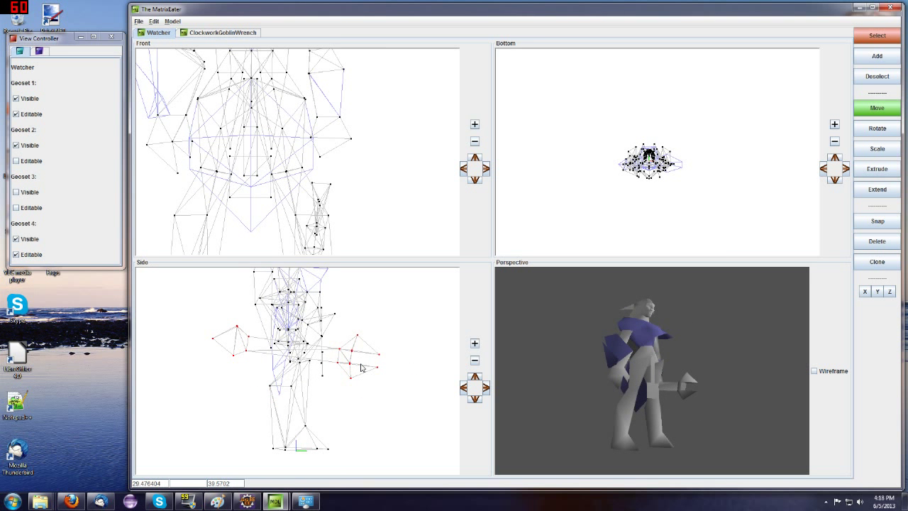
# - Make Geoset 1 non-editable and move the wrench across the body to the Watcher's right hand in the front view
pyautogui.click(32, 114)
pyautogui.moveTo(608, 354); pyautogui.dragTo(573, 354, button='middle')
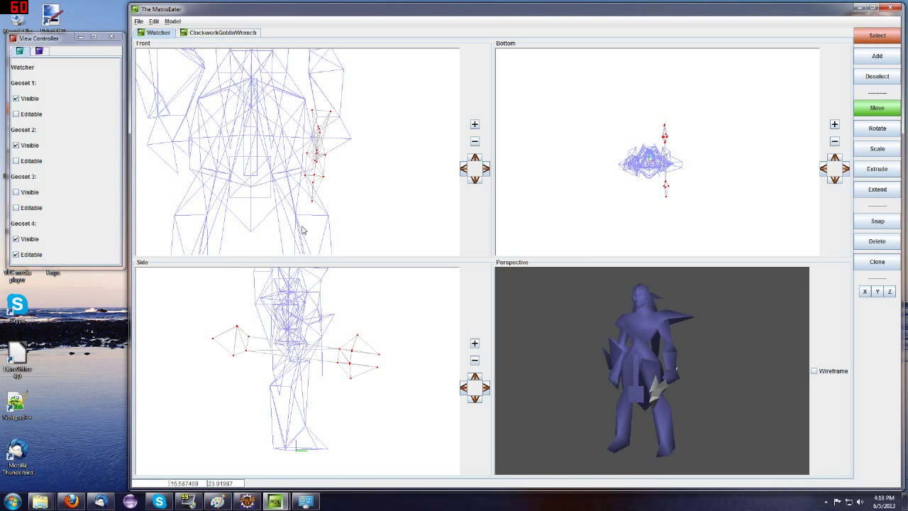
pyautogui.moveTo(319, 152); pyautogui.dragTo(173, 149)
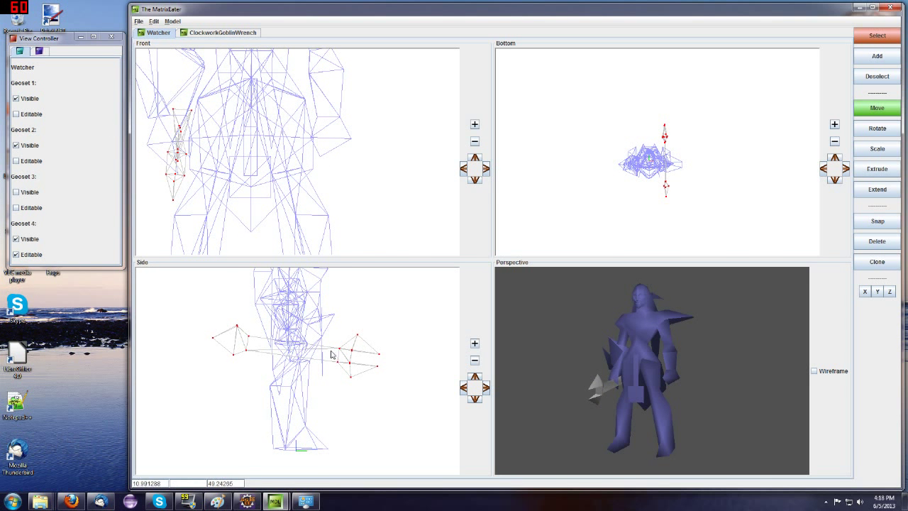
# - Rotate the wrench in the side view until its handle is about level
pyautogui.scroll(5, 330, 354)
pyautogui.moveTo(543, 370); pyautogui.dragTo(635, 368, button='middle')
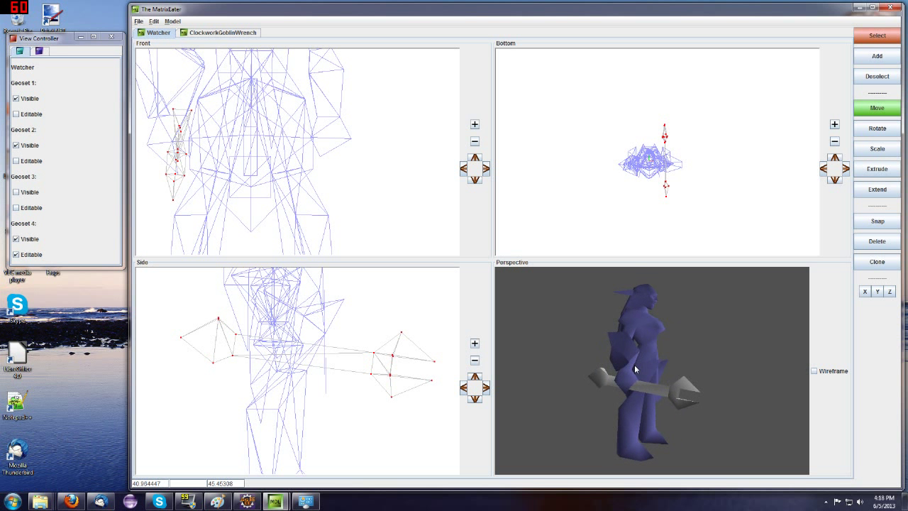
pyautogui.click(878, 128)
pyautogui.moveTo(385, 368); pyautogui.dragTo(424, 373)
# - Nudge the wrench slightly upward into the Watcher's hand and inspect its placement from several angles
pyautogui.click(877, 107)
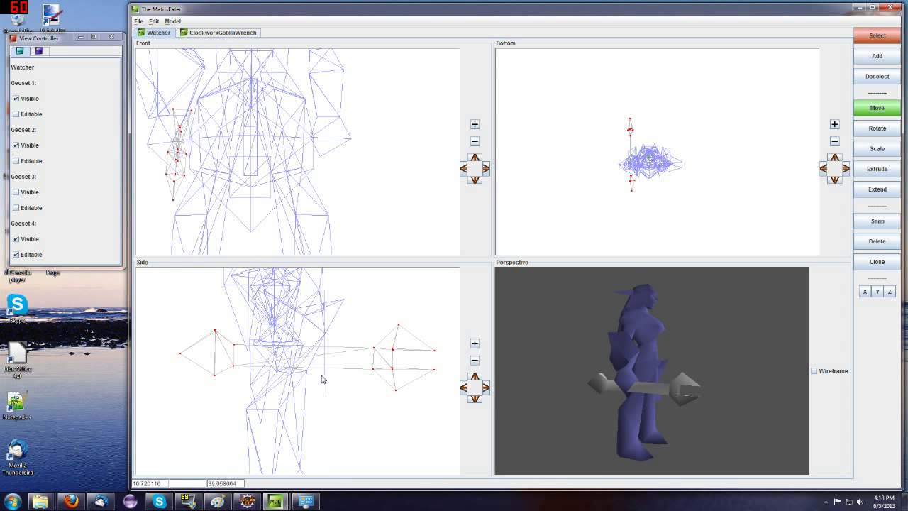
pyautogui.moveTo(319, 377); pyautogui.dragTo(323, 373)
pyautogui.moveTo(702, 385); pyautogui.dragTo(648, 390, button='middle')
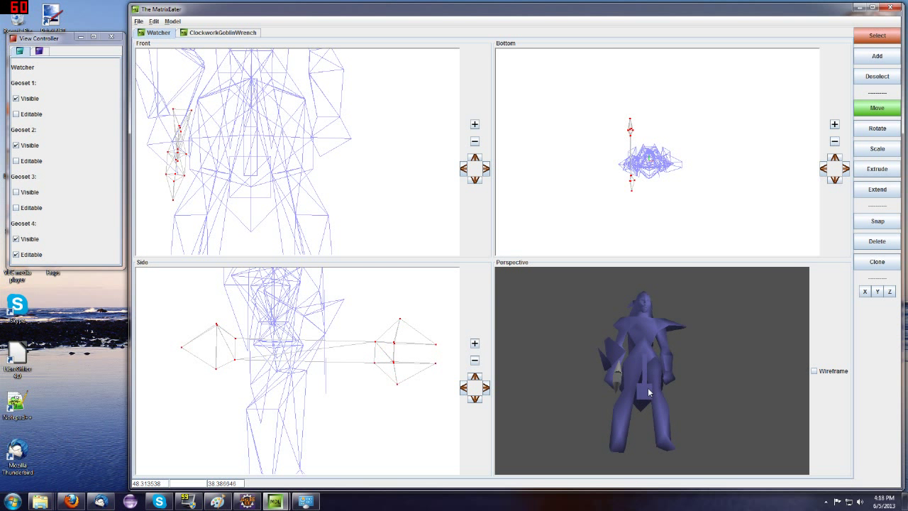
pyautogui.scroll(-3, 636, 374)
pyautogui.moveTo(636, 376); pyautogui.dragTo(657, 399)
pyautogui.scroll(3, 658, 398)
pyautogui.moveTo(669, 393); pyautogui.dragTo(663, 406, button='middle')
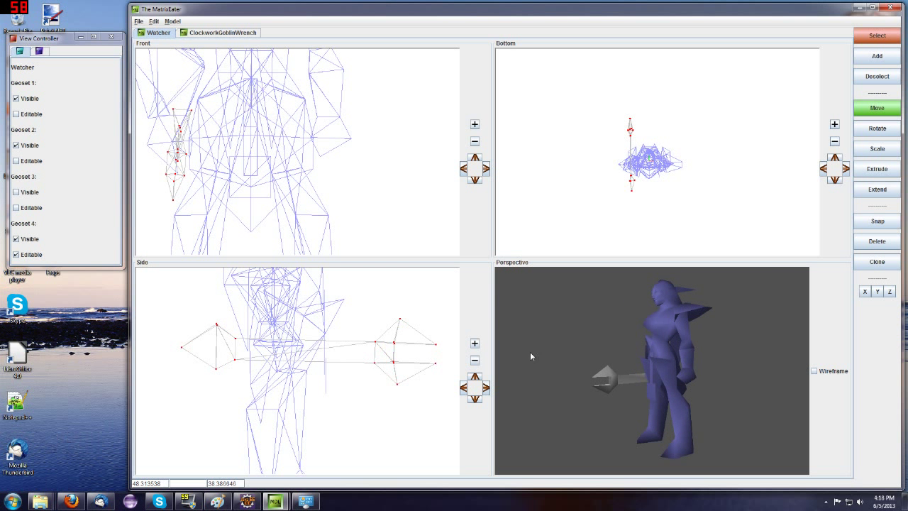
# - Save the combined model as WatcherMechanic.mdl in the Geomerge folder
pyautogui.click(139, 22)
pyautogui.click(153, 75)
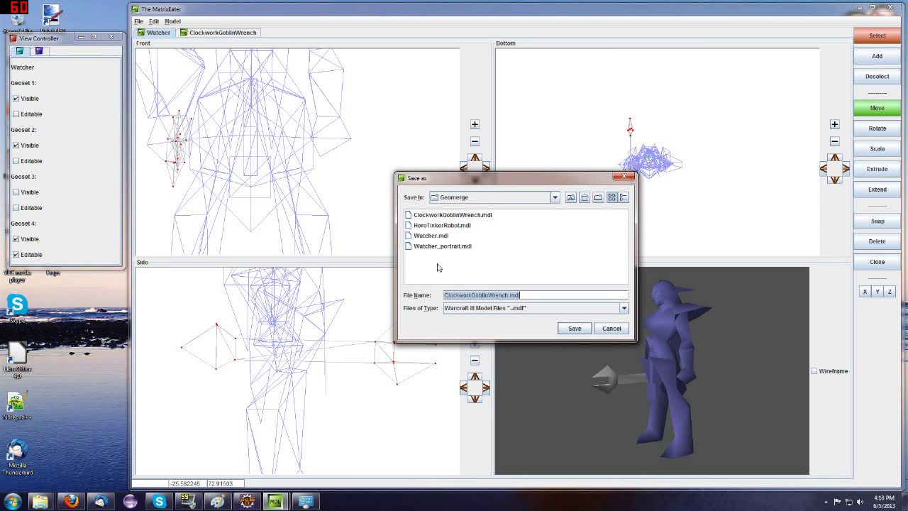
pyautogui.moveTo(508, 295); pyautogui.dragTo(358, 291)
pyautogui.write('WatcherMechanic')
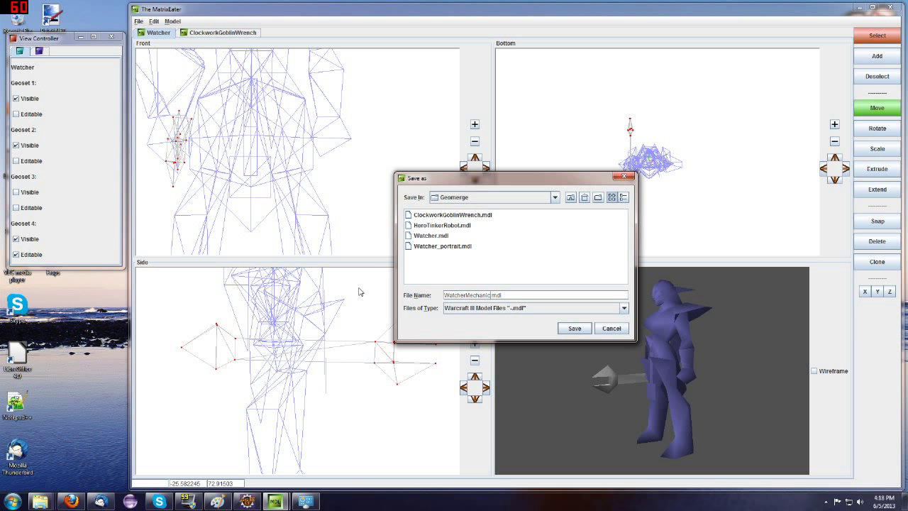
pyautogui.press('Return')
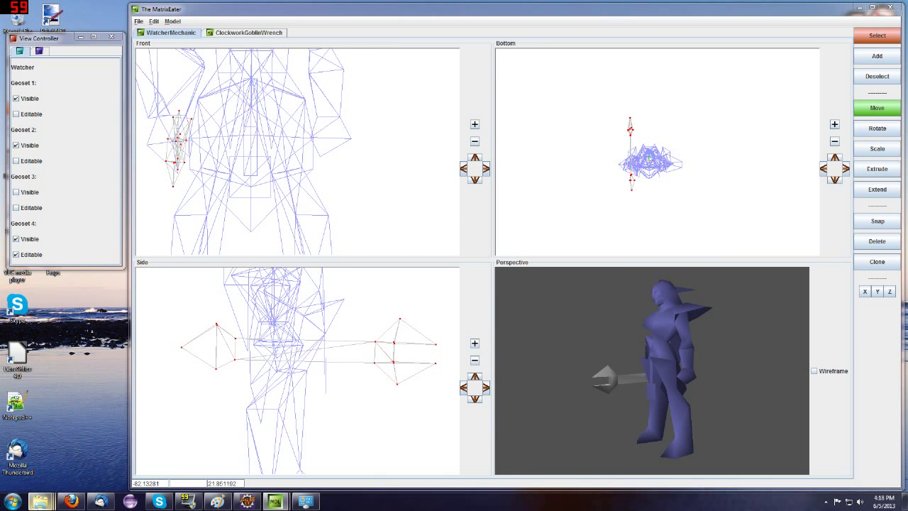
# - Launch War3 Model Editor from the Warcraft Software folder and place its window beside the View Controller
pyautogui.moveTo(40, 501)
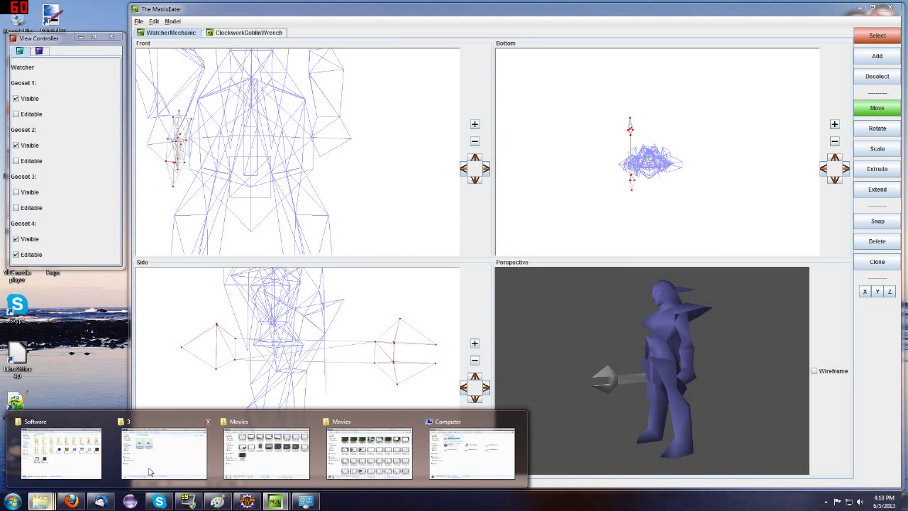
pyautogui.click(65, 449)
pyautogui.doubleClick(337, 254)
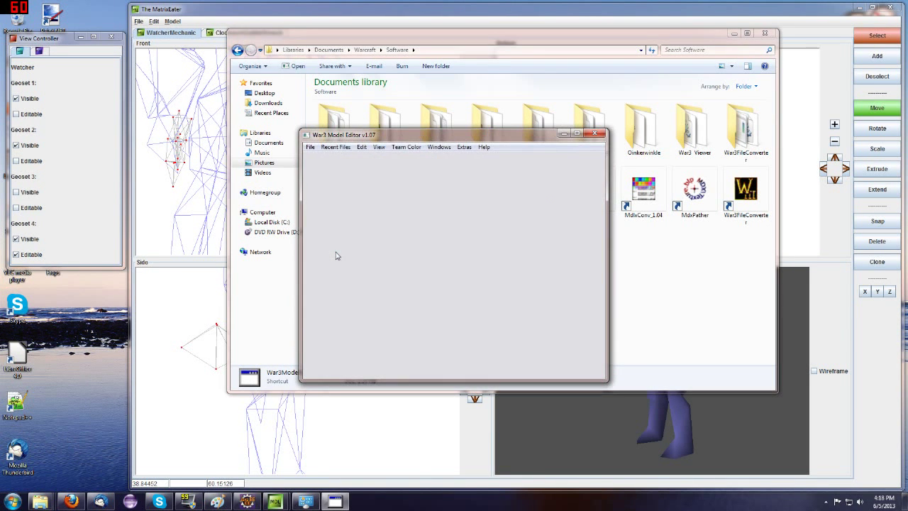
pyautogui.moveTo(298, 130); pyautogui.dragTo(159, 34)
# - Open WatcherMechanic.mdl from the Geomerge folder and enlarge the model editor window
pyautogui.click(170, 56)
pyautogui.click(184, 83)
pyautogui.doubleClick(251, 171)
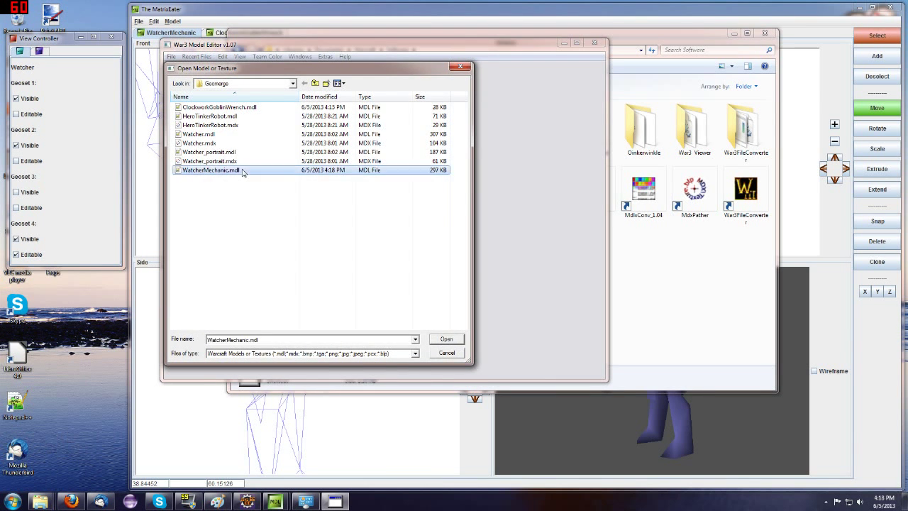
pyautogui.moveTo(607, 382); pyautogui.dragTo(705, 438)
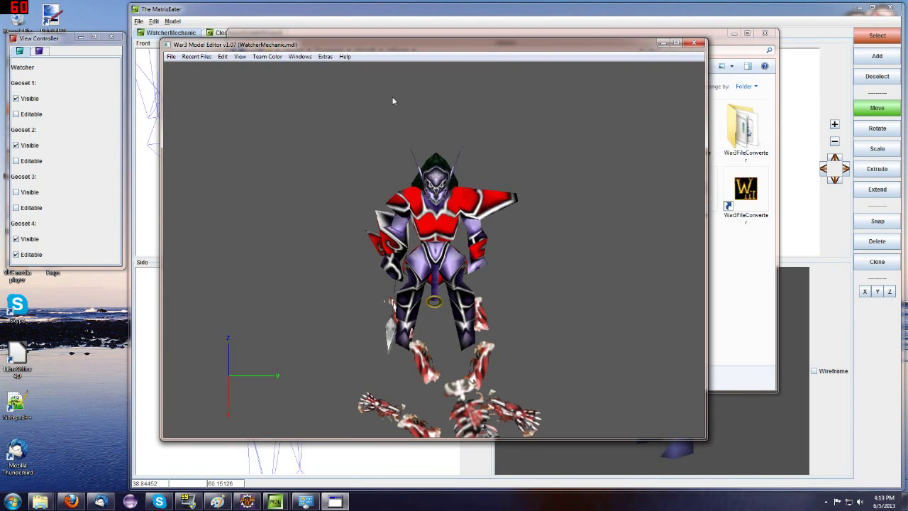
# - Show the Animation Controller beside the model, select the Stand animation, and examine how the Watcher holds the wrench
pyautogui.click(300, 56)
pyautogui.click(312, 77)
pyautogui.click(455, 177)
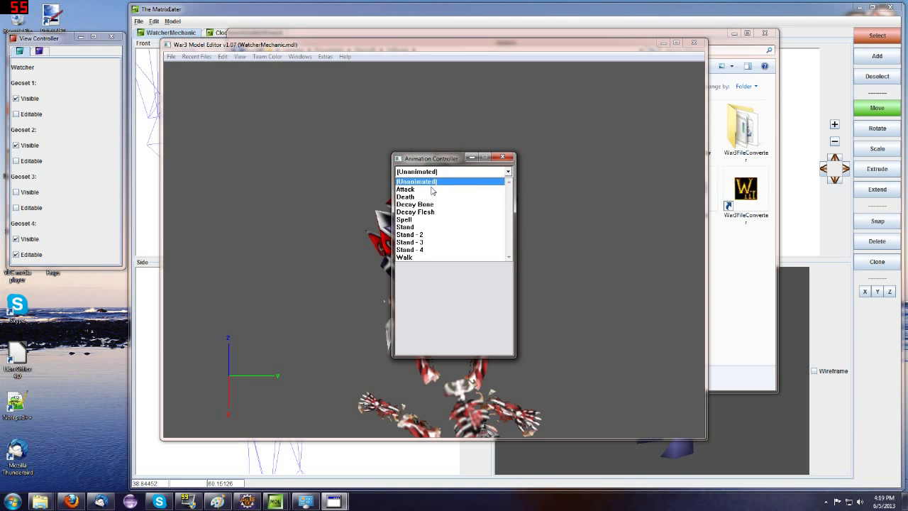
pyautogui.click(432, 227)
pyautogui.moveTo(434, 159); pyautogui.dragTo(750, 148)
pyautogui.moveTo(521, 266); pyautogui.dragTo(406, 220)
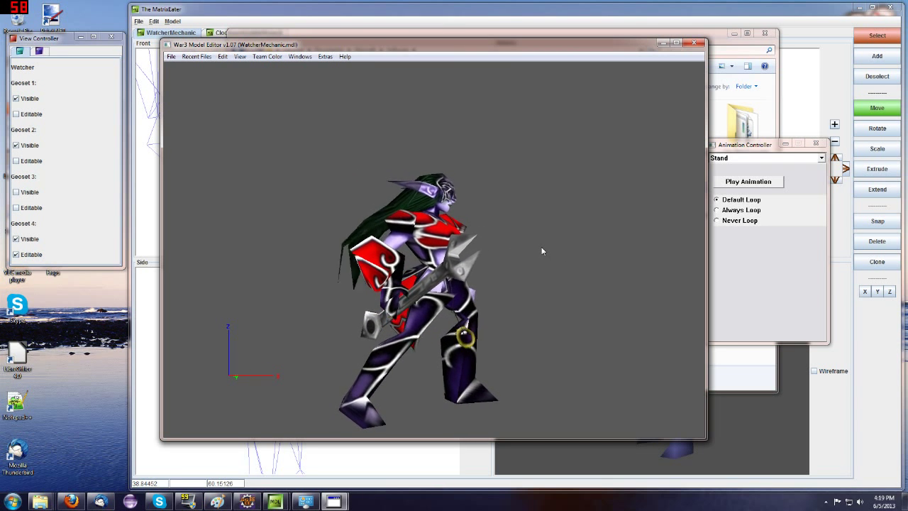
pyautogui.moveTo(541, 246); pyautogui.dragTo(525, 242)
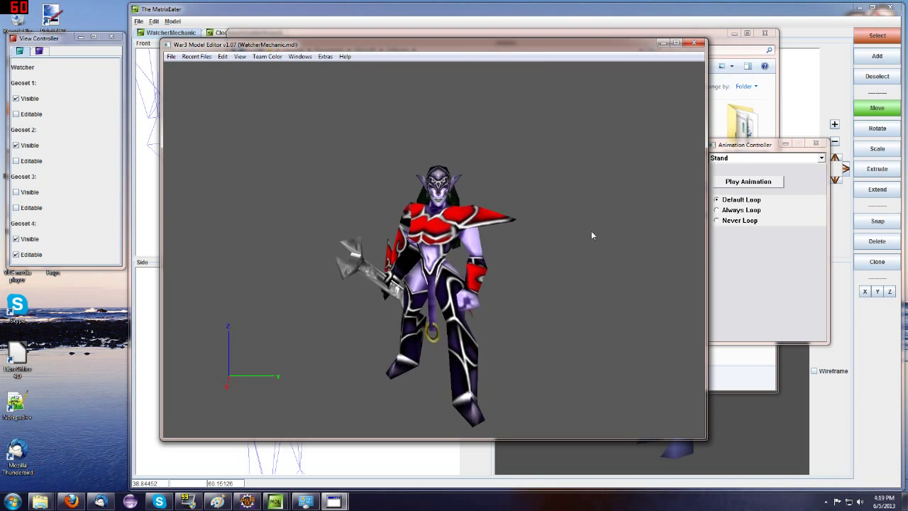
# - Play the Attack animation several times and examine the wrench's motion from different angles
pyautogui.click(766, 158)
pyautogui.click(723, 164)
pyautogui.moveTo(431, 241); pyautogui.dragTo(527, 245)
pyautogui.scroll(-3, 464, 234)
pyautogui.click(742, 179)
pyautogui.moveTo(527, 185); pyautogui.dragTo(470, 192)
pyautogui.scroll(3, 485, 239)
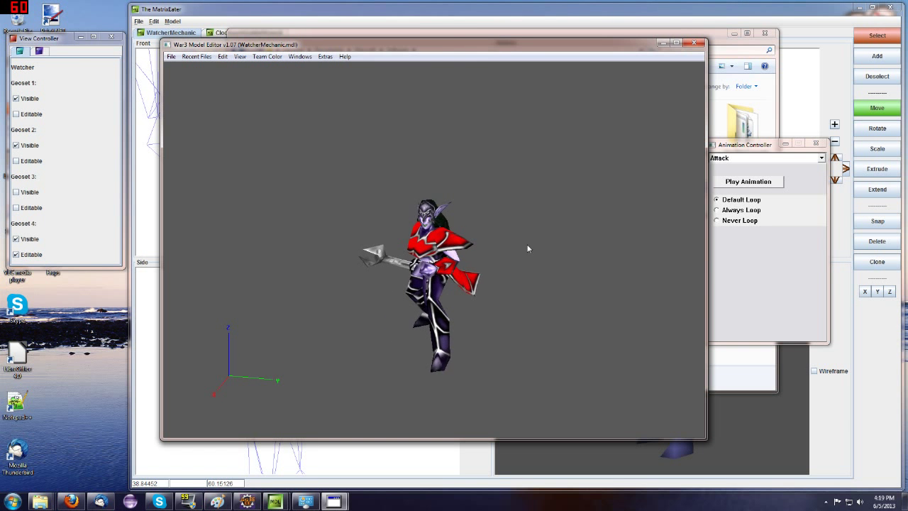
pyautogui.click(753, 184)
pyautogui.moveTo(484, 170); pyautogui.dragTo(687, 158)
pyautogui.click(725, 182)
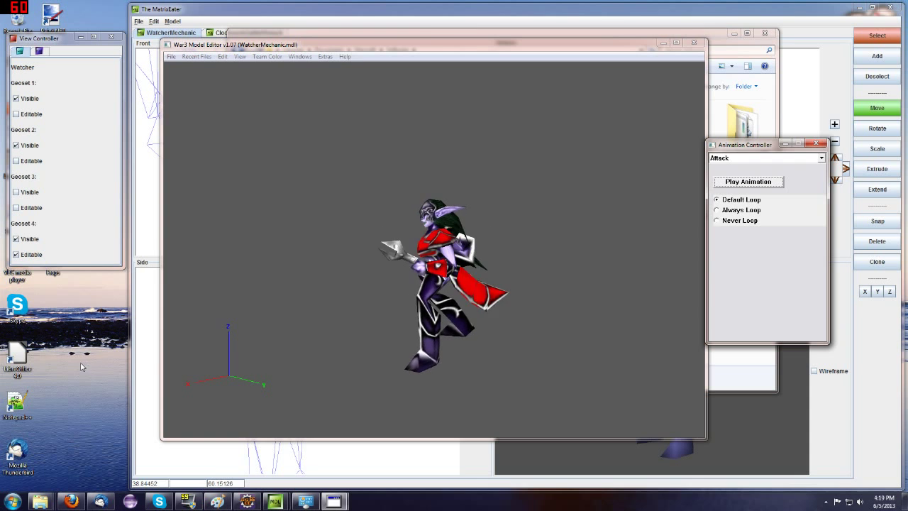